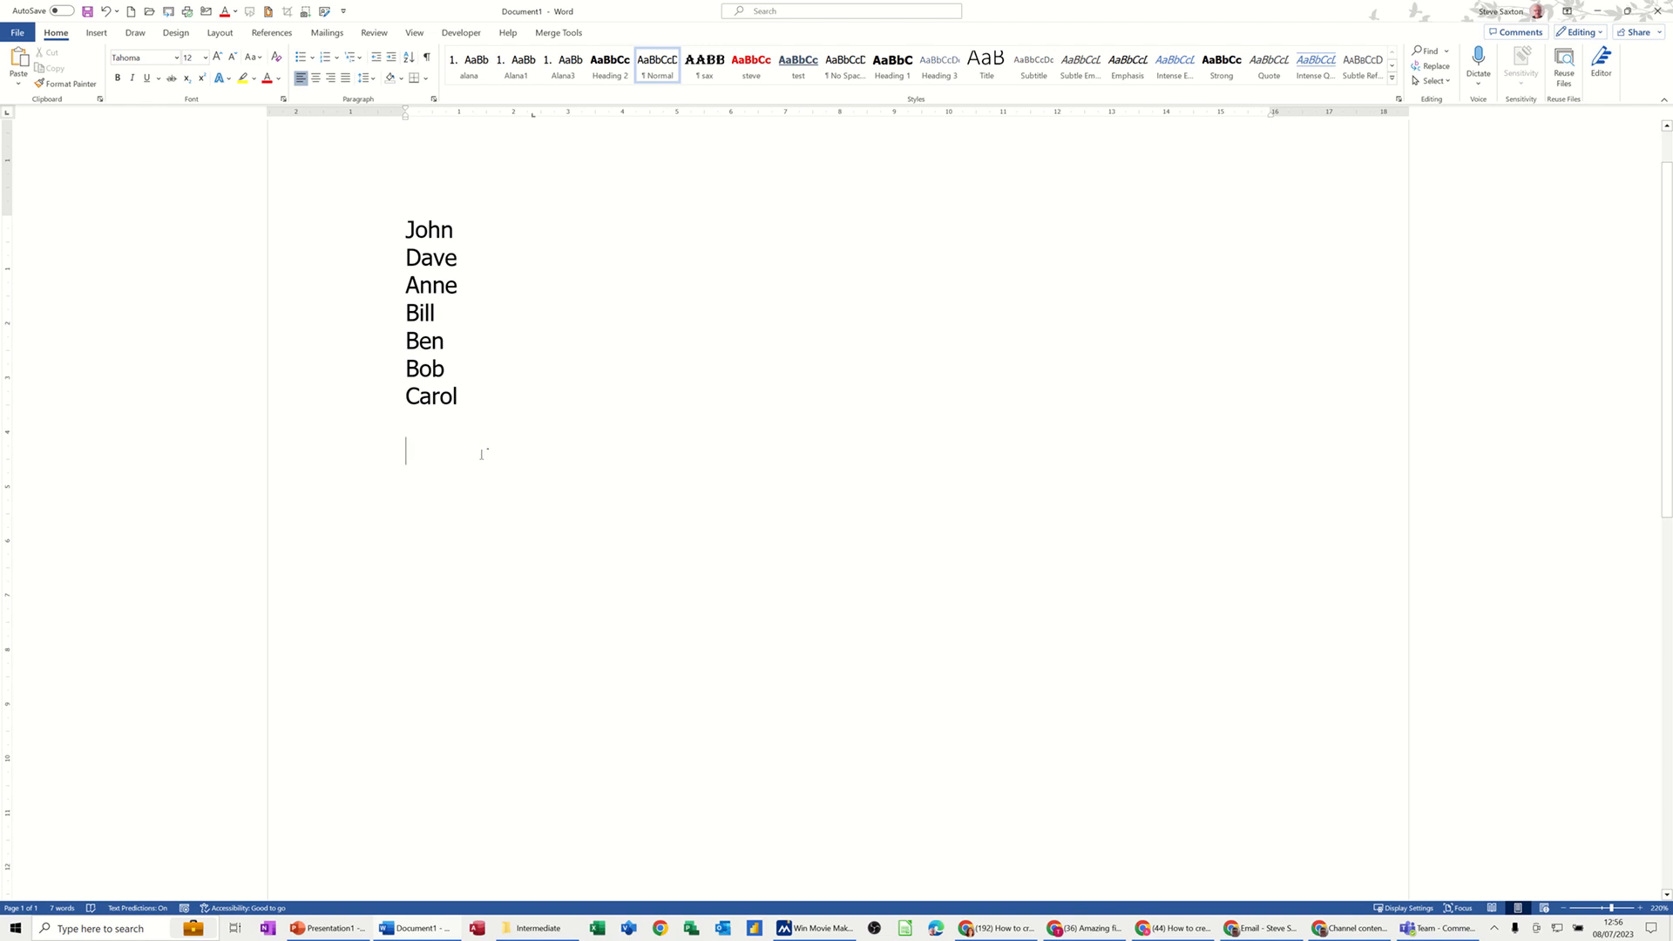
Step: Insert an Organisation Chart SmartArt graphic from the Hierarchy category below the list of names
{"action": "left_click", "coordinate": [97, 33]}
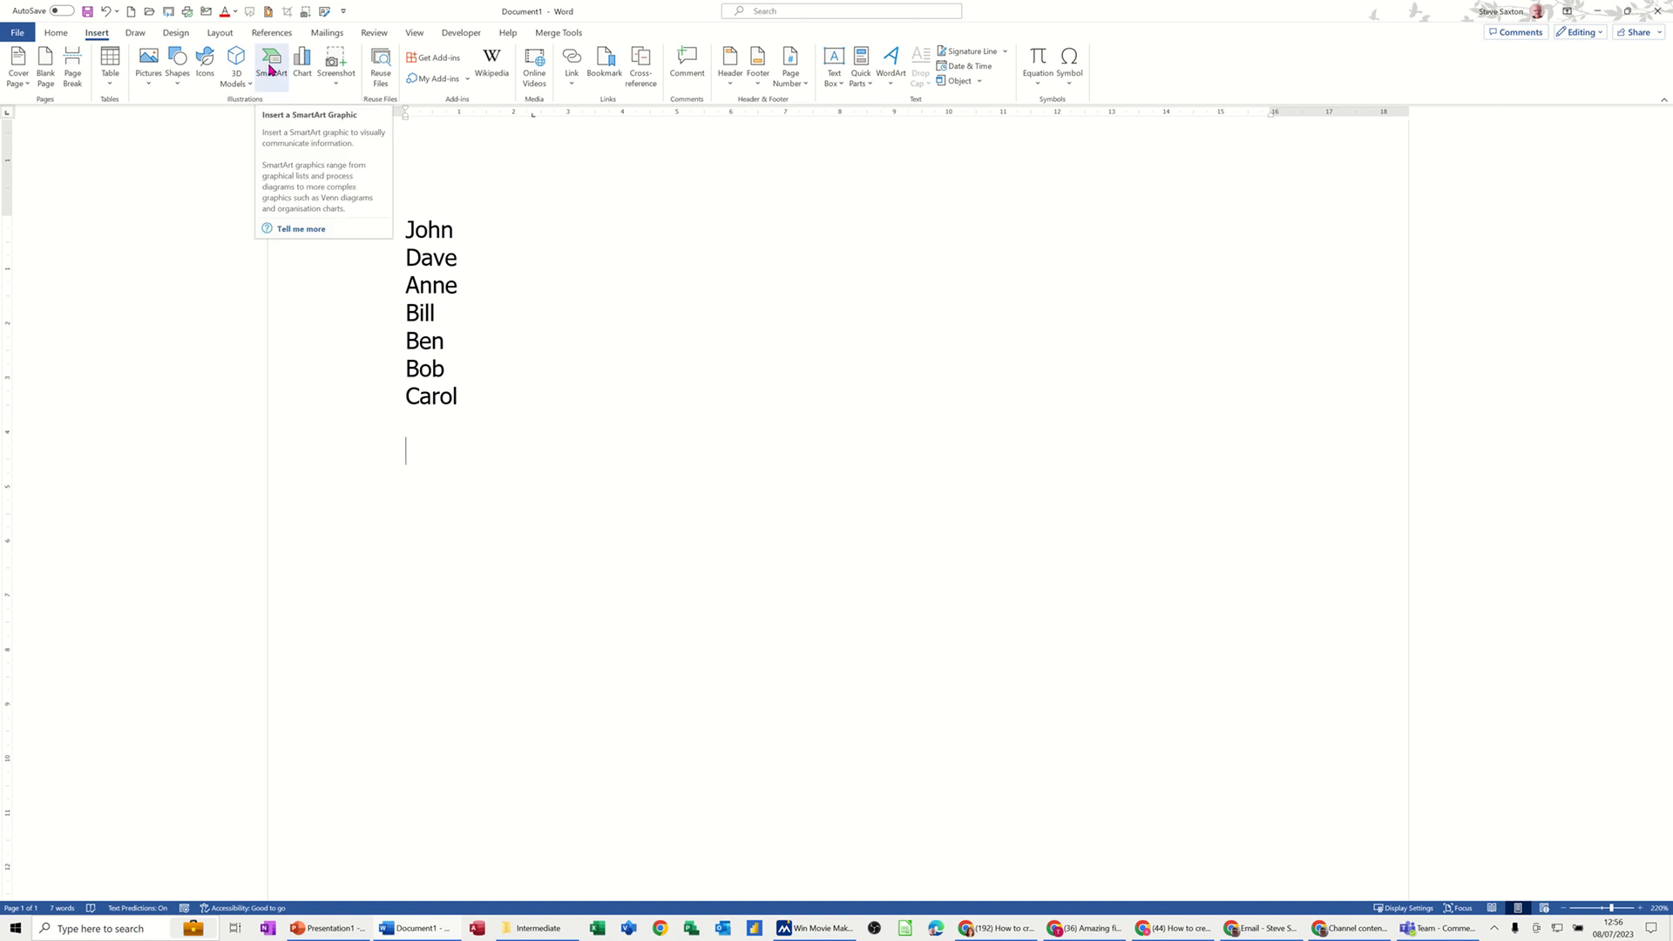
{"action": "left_click", "coordinate": [269, 73]}
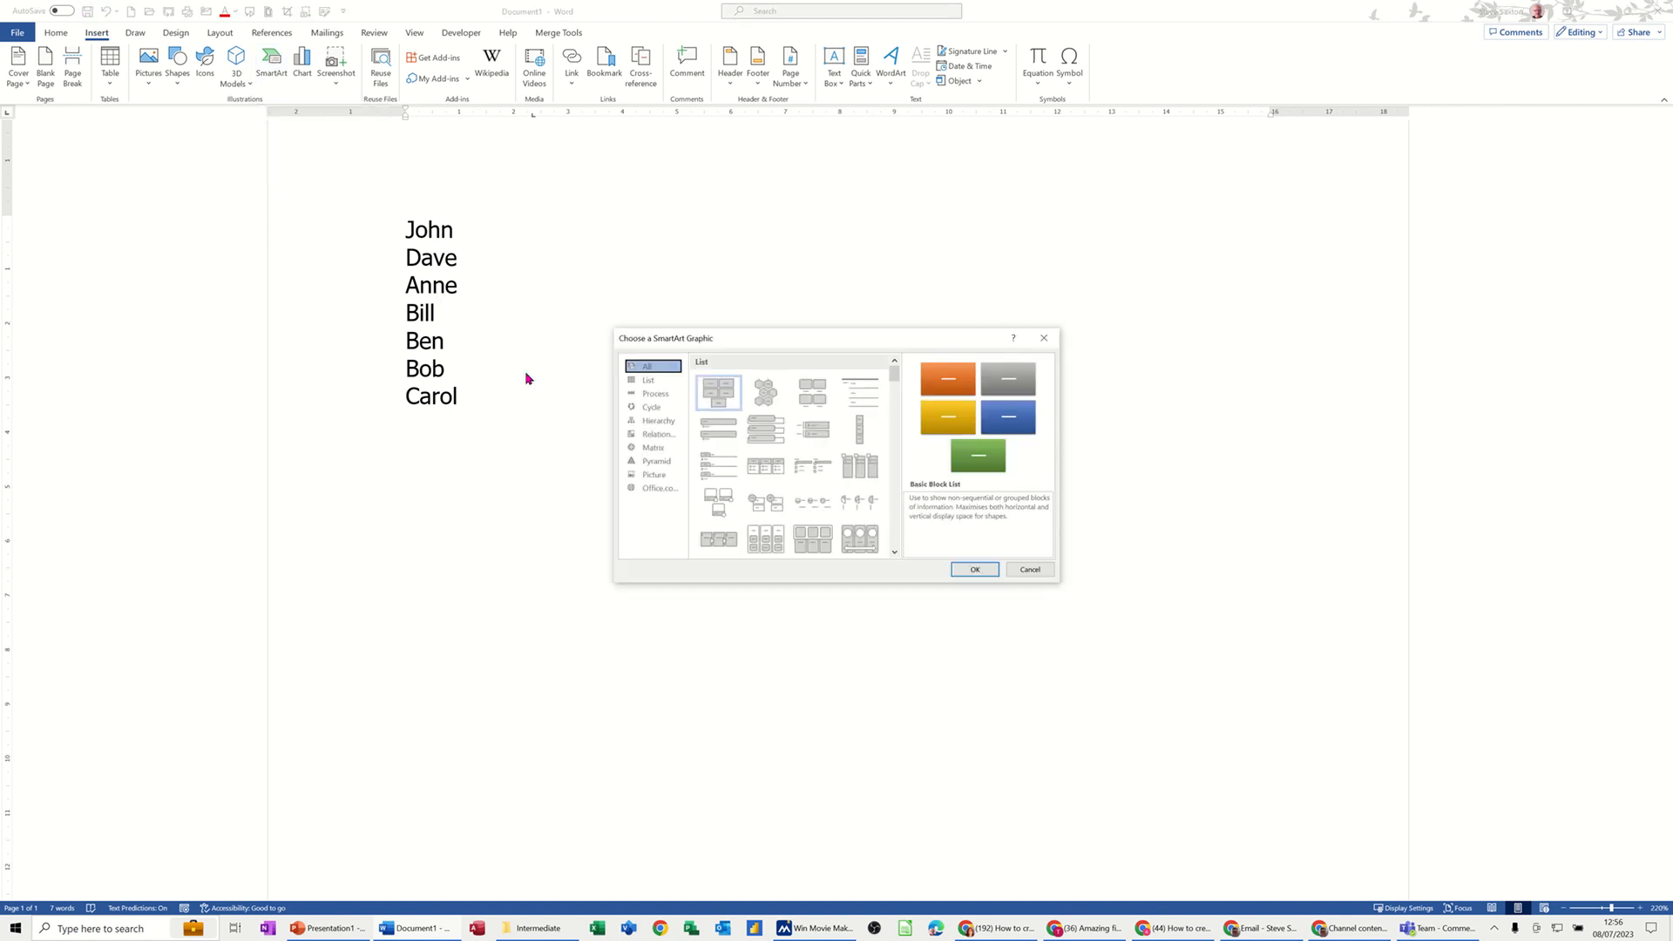
{"action": "left_click", "coordinate": [647, 424]}
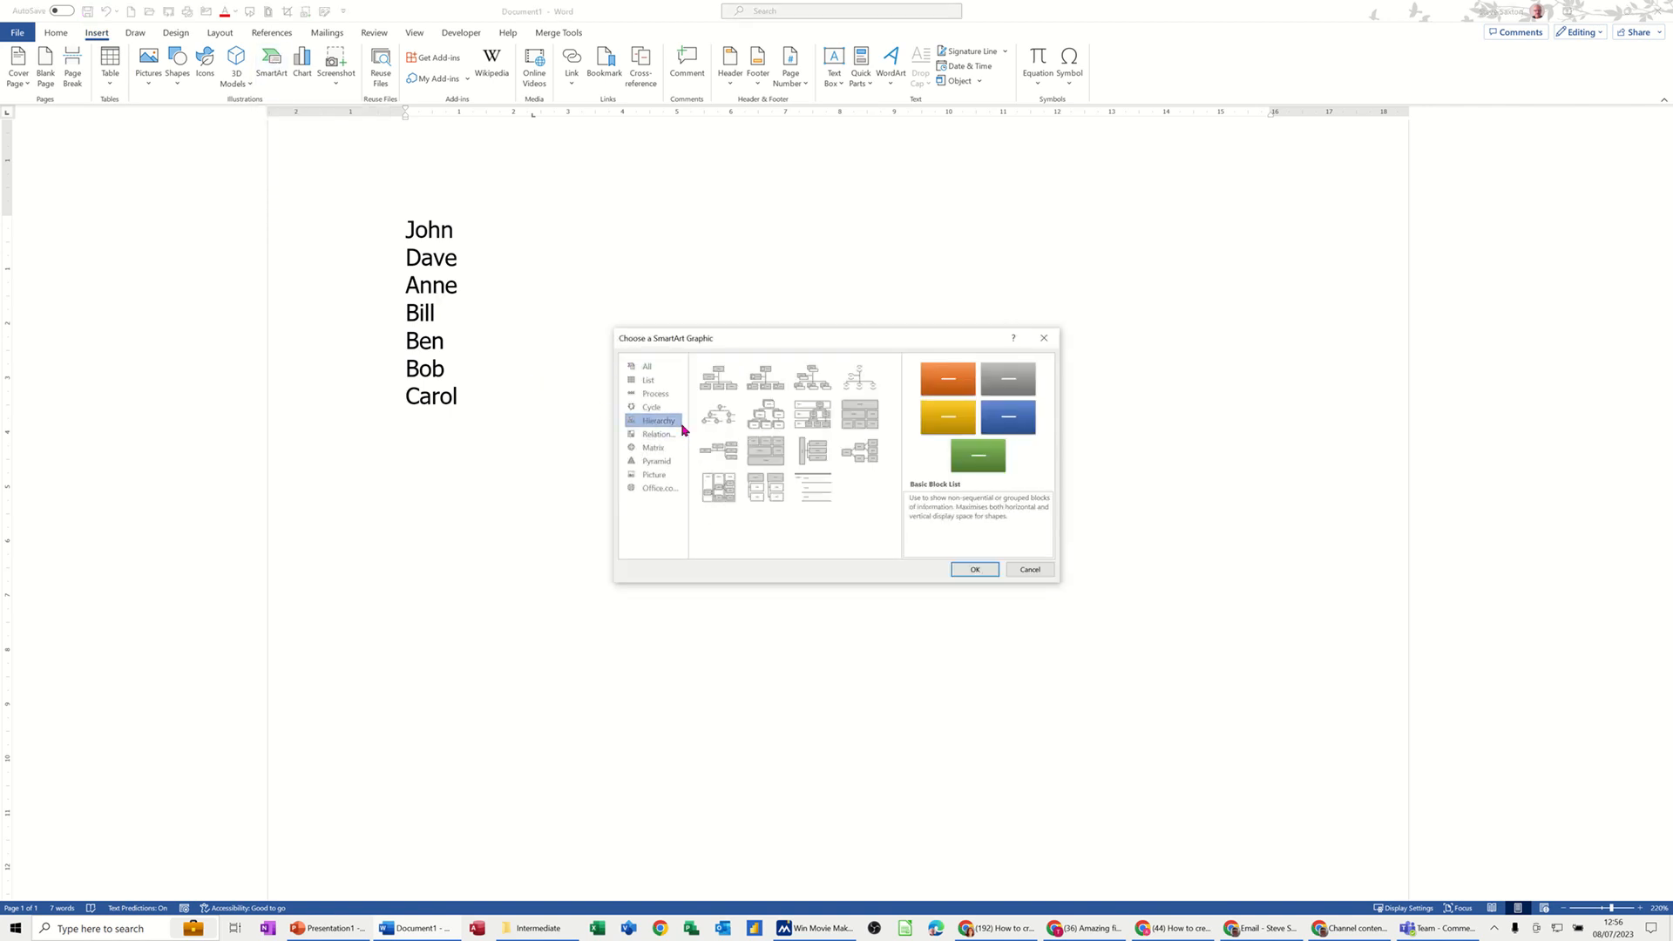
{"action": "left_click", "coordinate": [719, 380]}
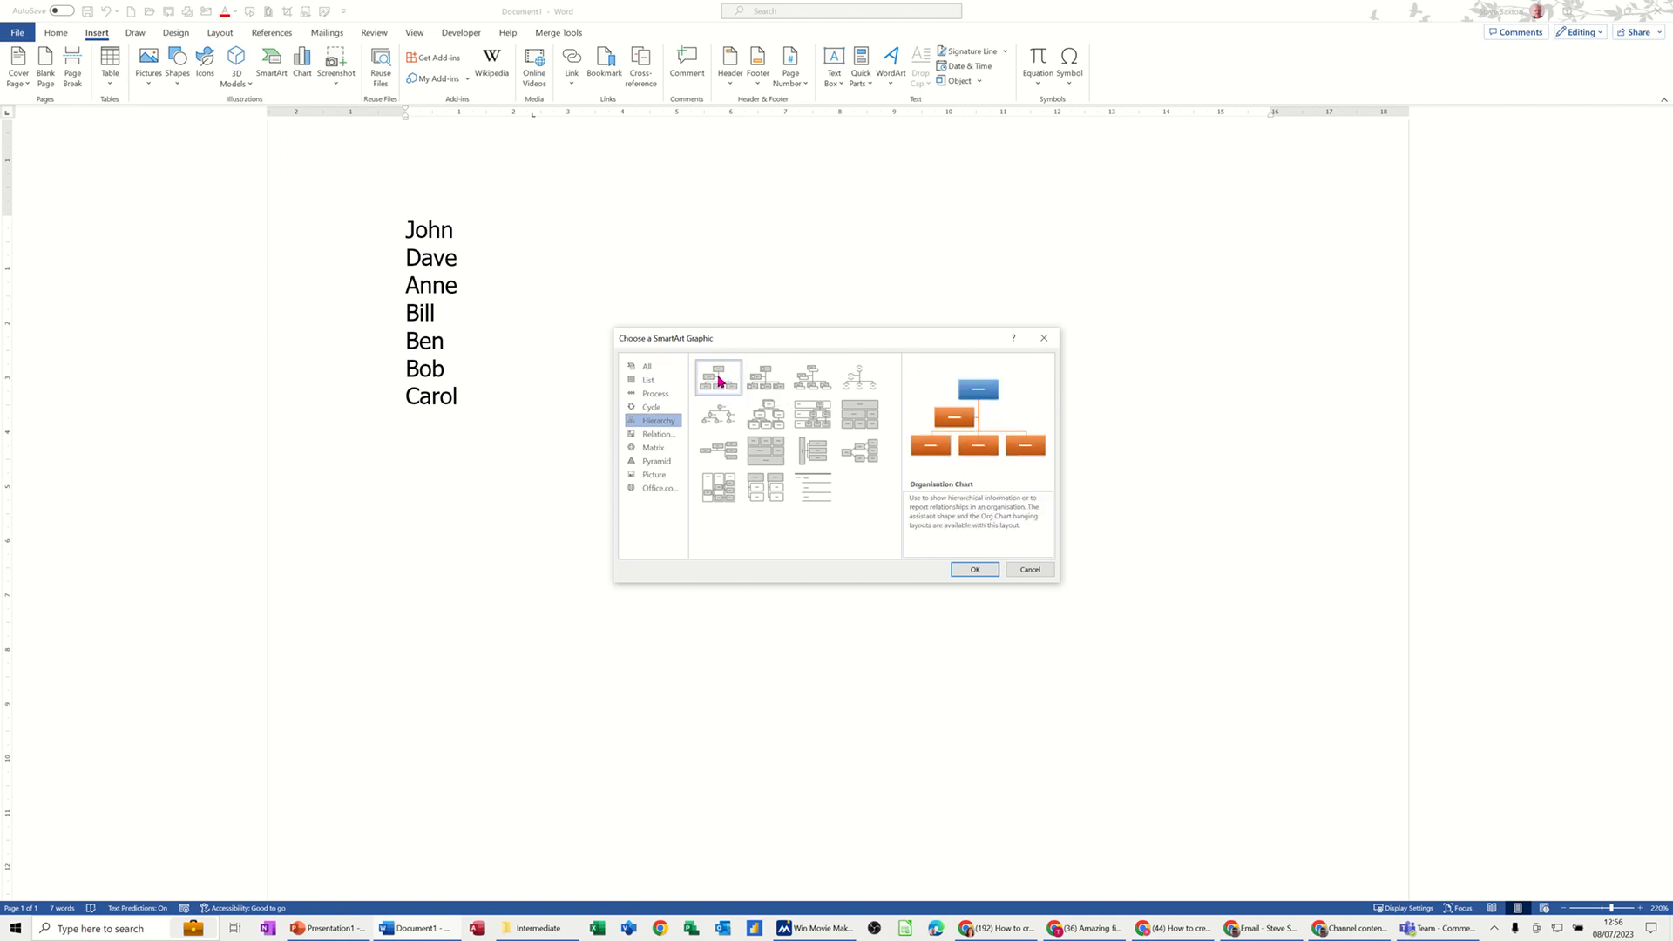
{"action": "left_click", "coordinate": [973, 571]}
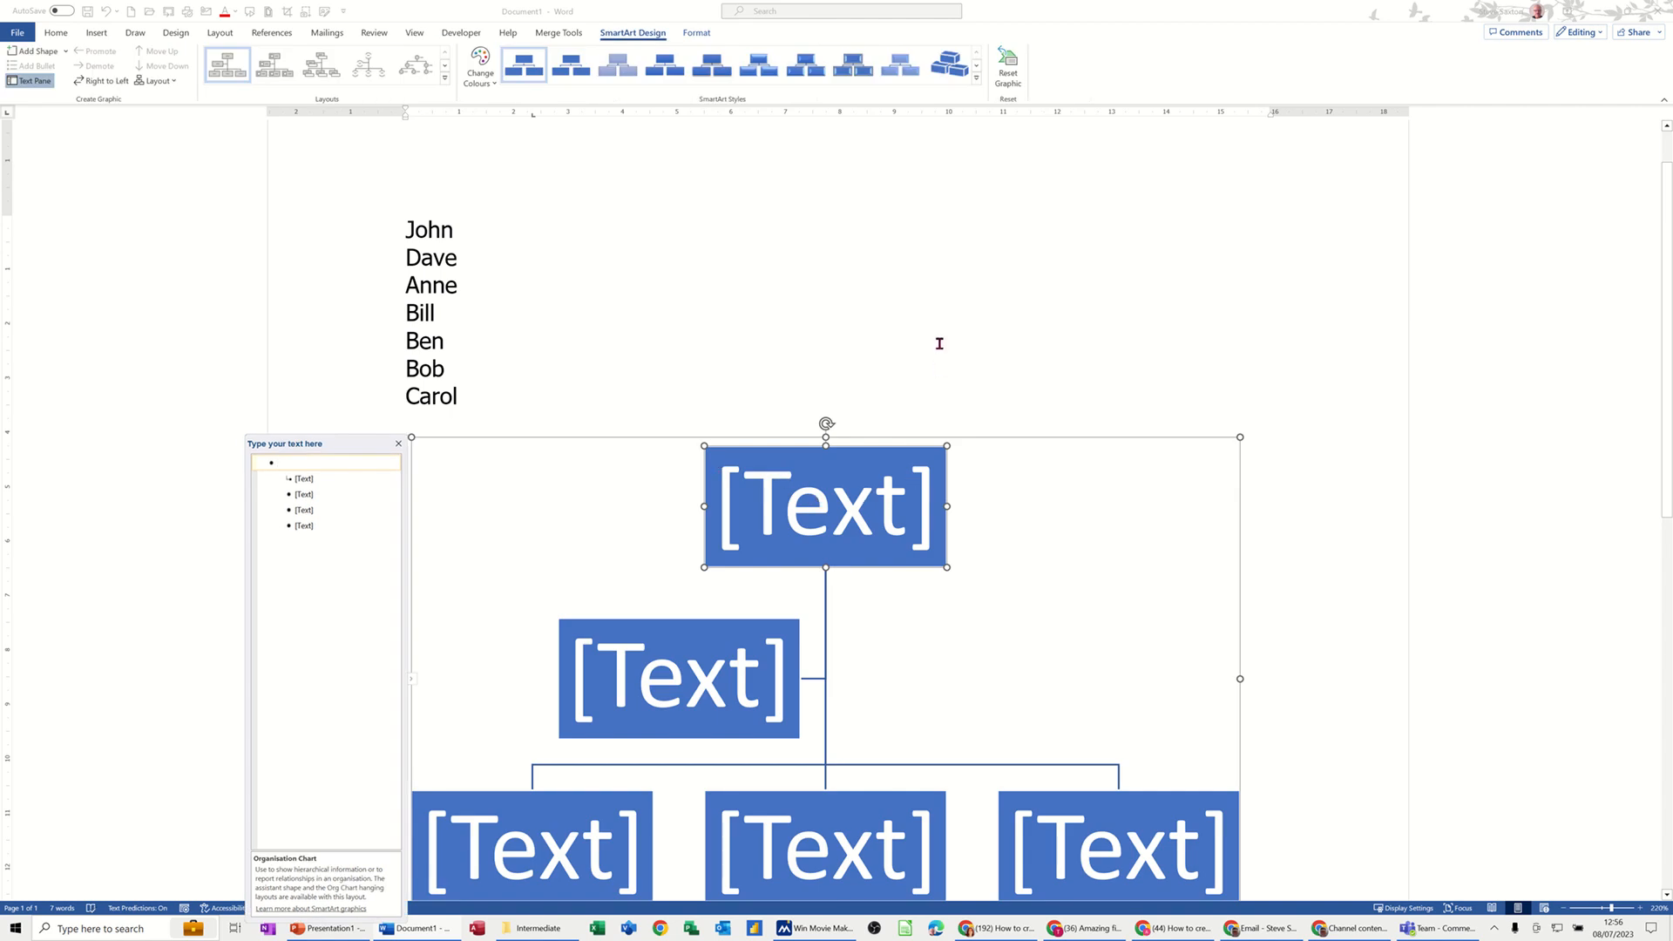
Step: Enter Steve in the chart's top box
{"action": "scroll", "coordinate": [940, 344], "scroll_direction": "down", "scroll_amount": 3}
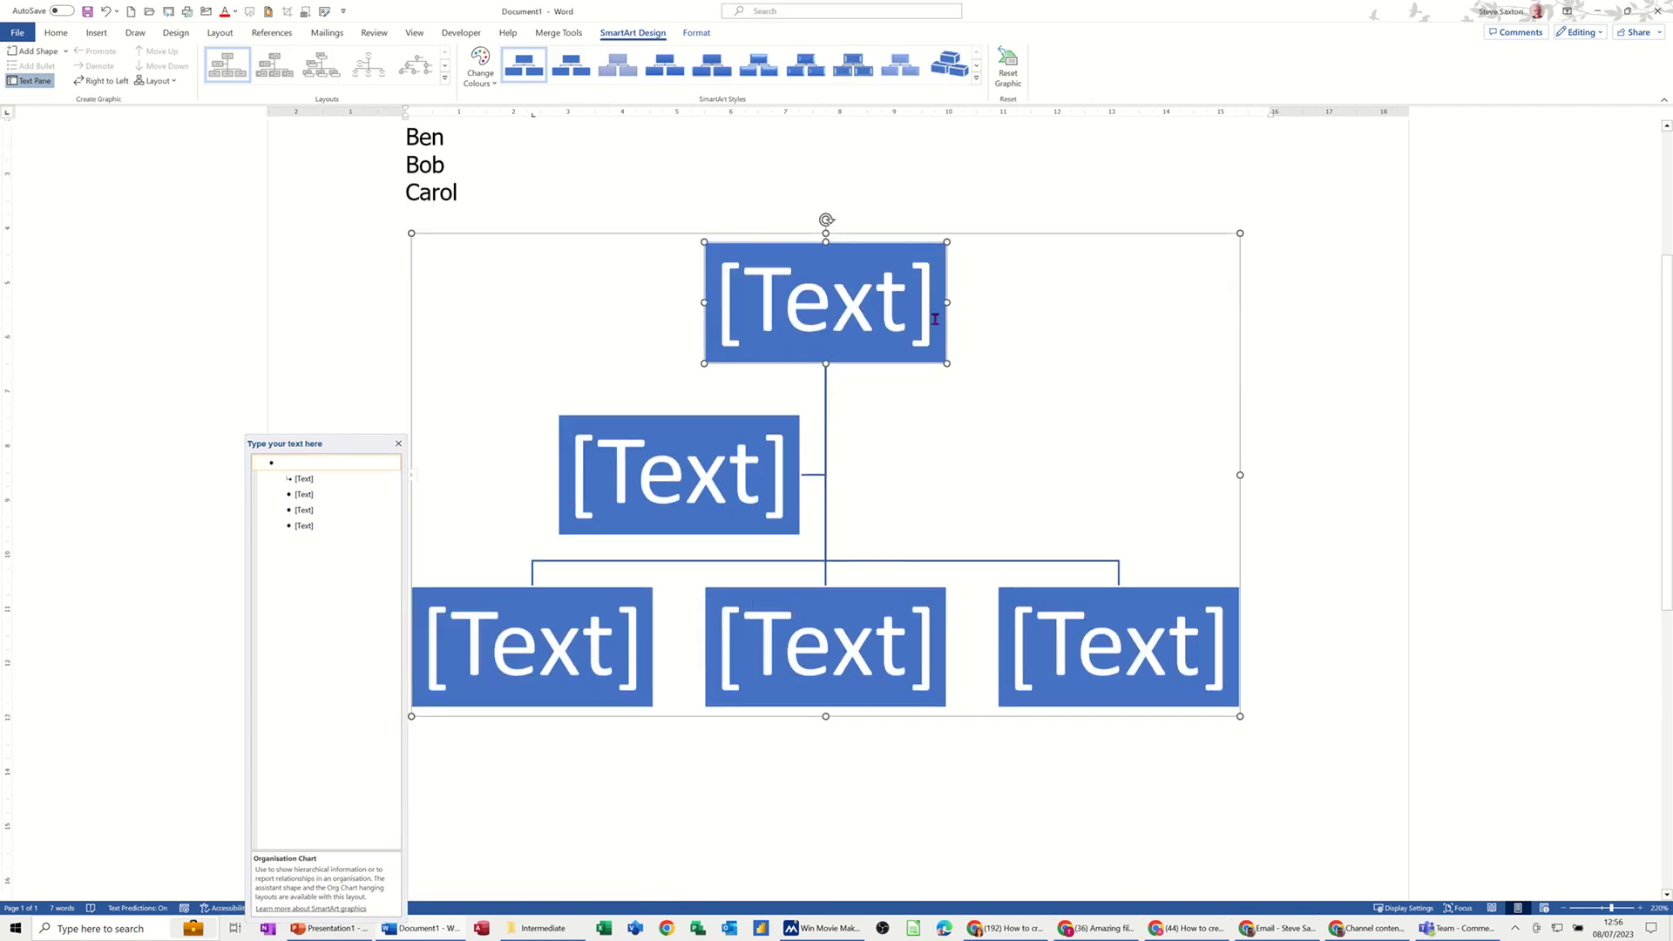
{"action": "left_click", "coordinate": [880, 312]}
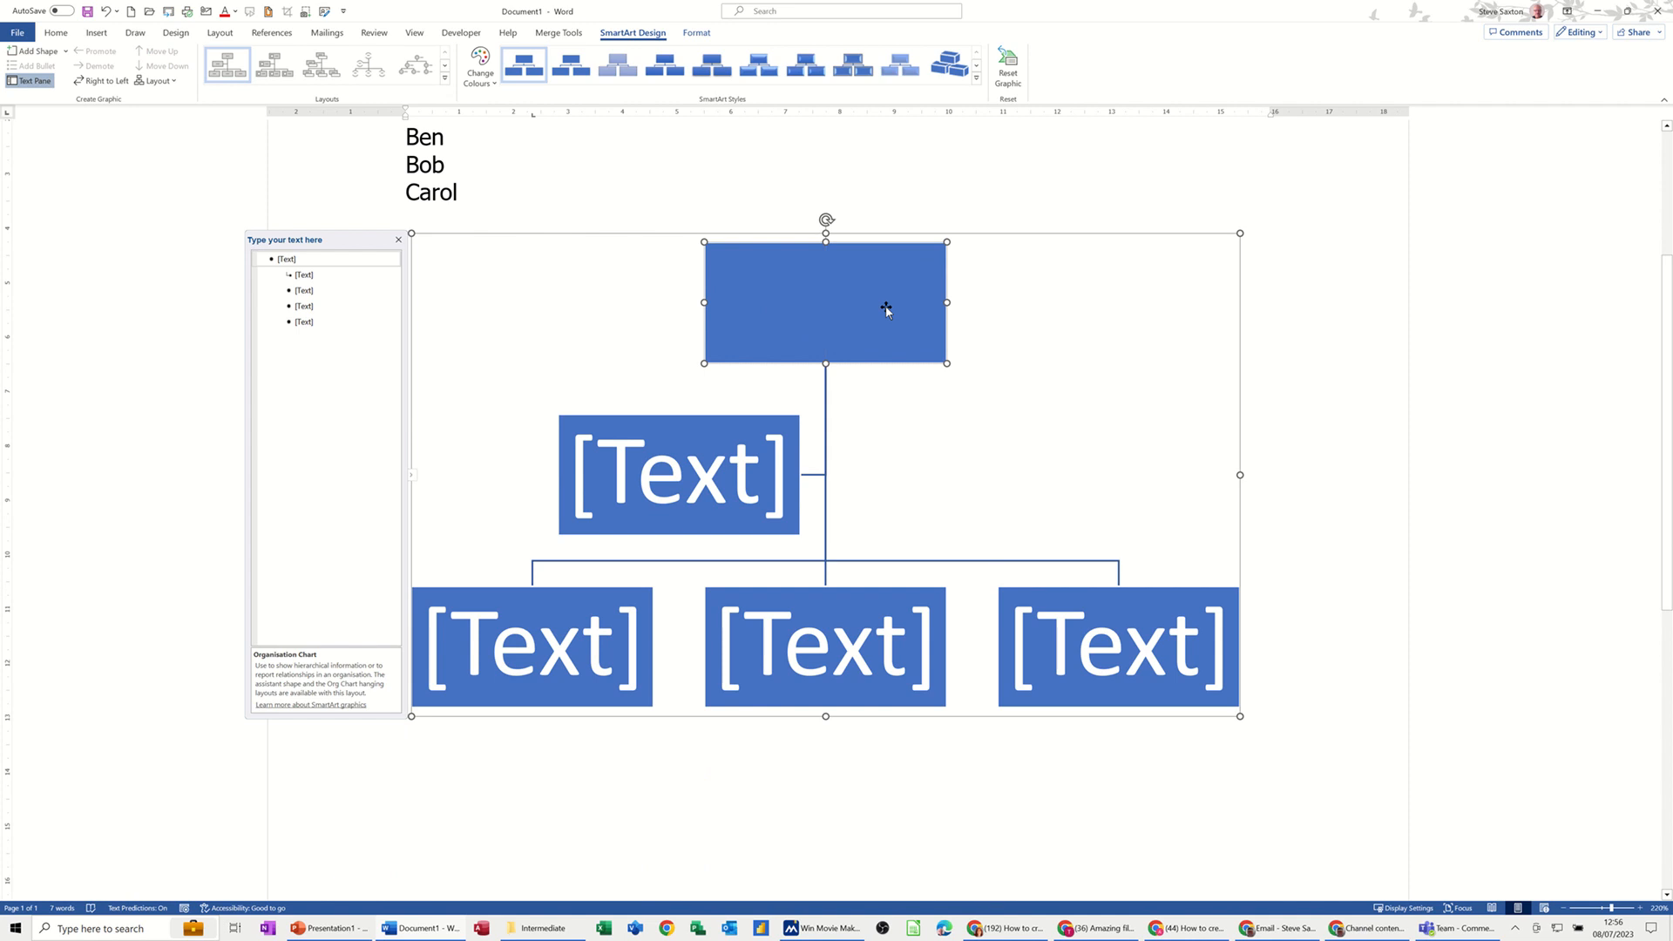
{"action": "type", "text": "Steve"}
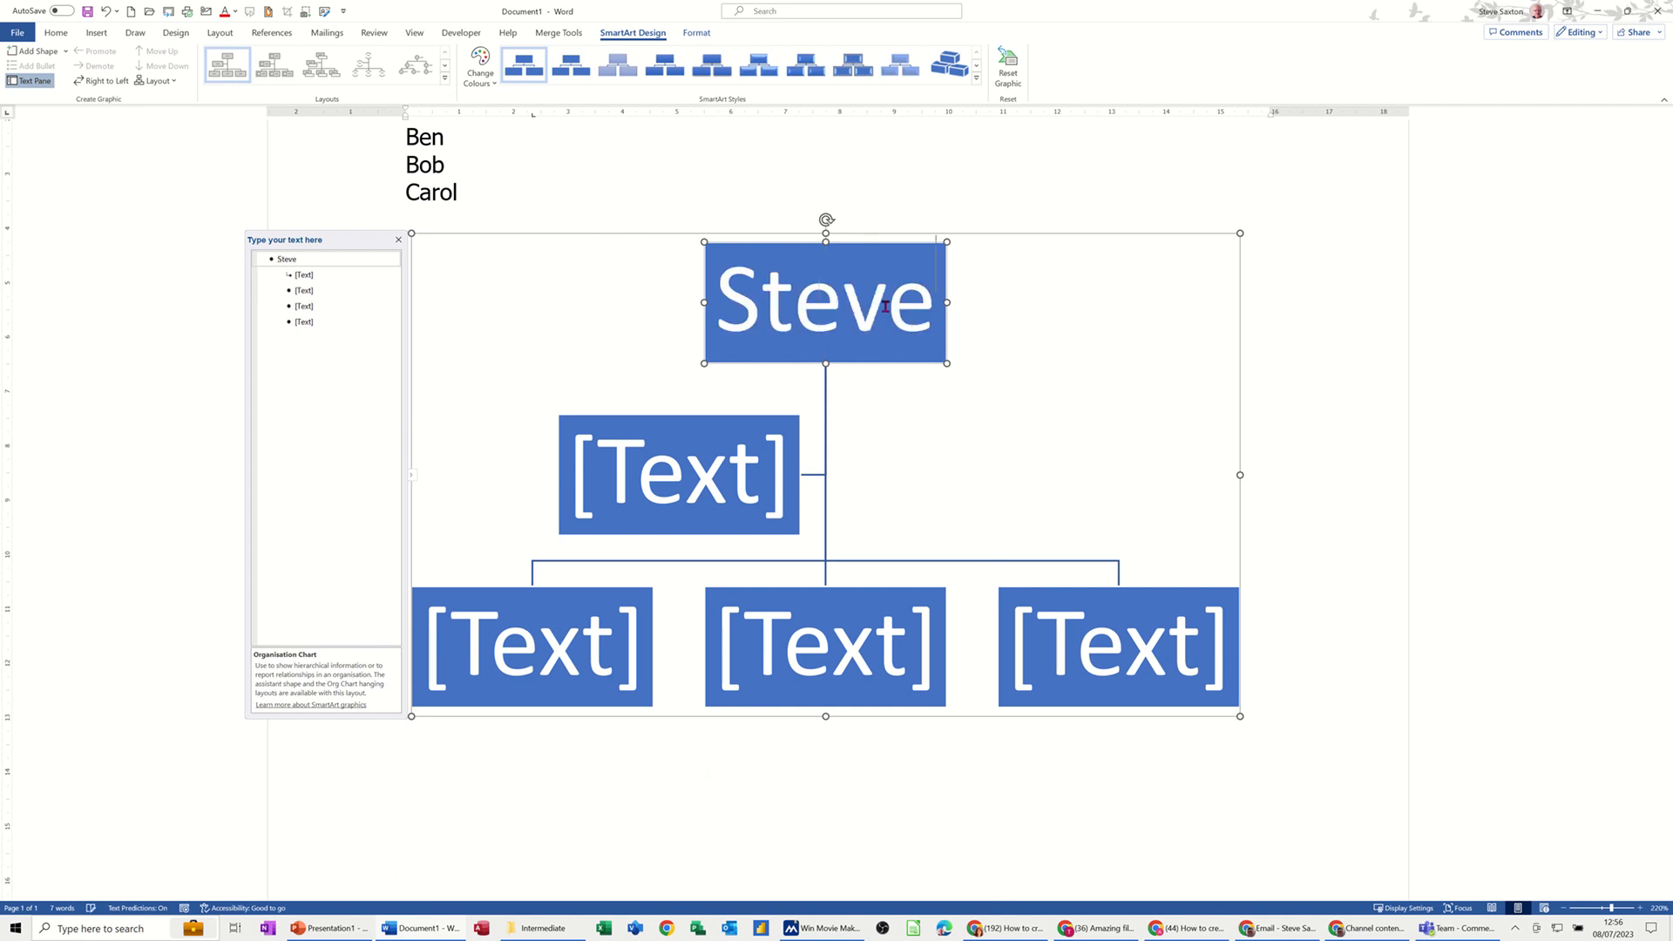
Step: Delete the assistant box beneath the top box
{"action": "left_click", "coordinate": [786, 470]}
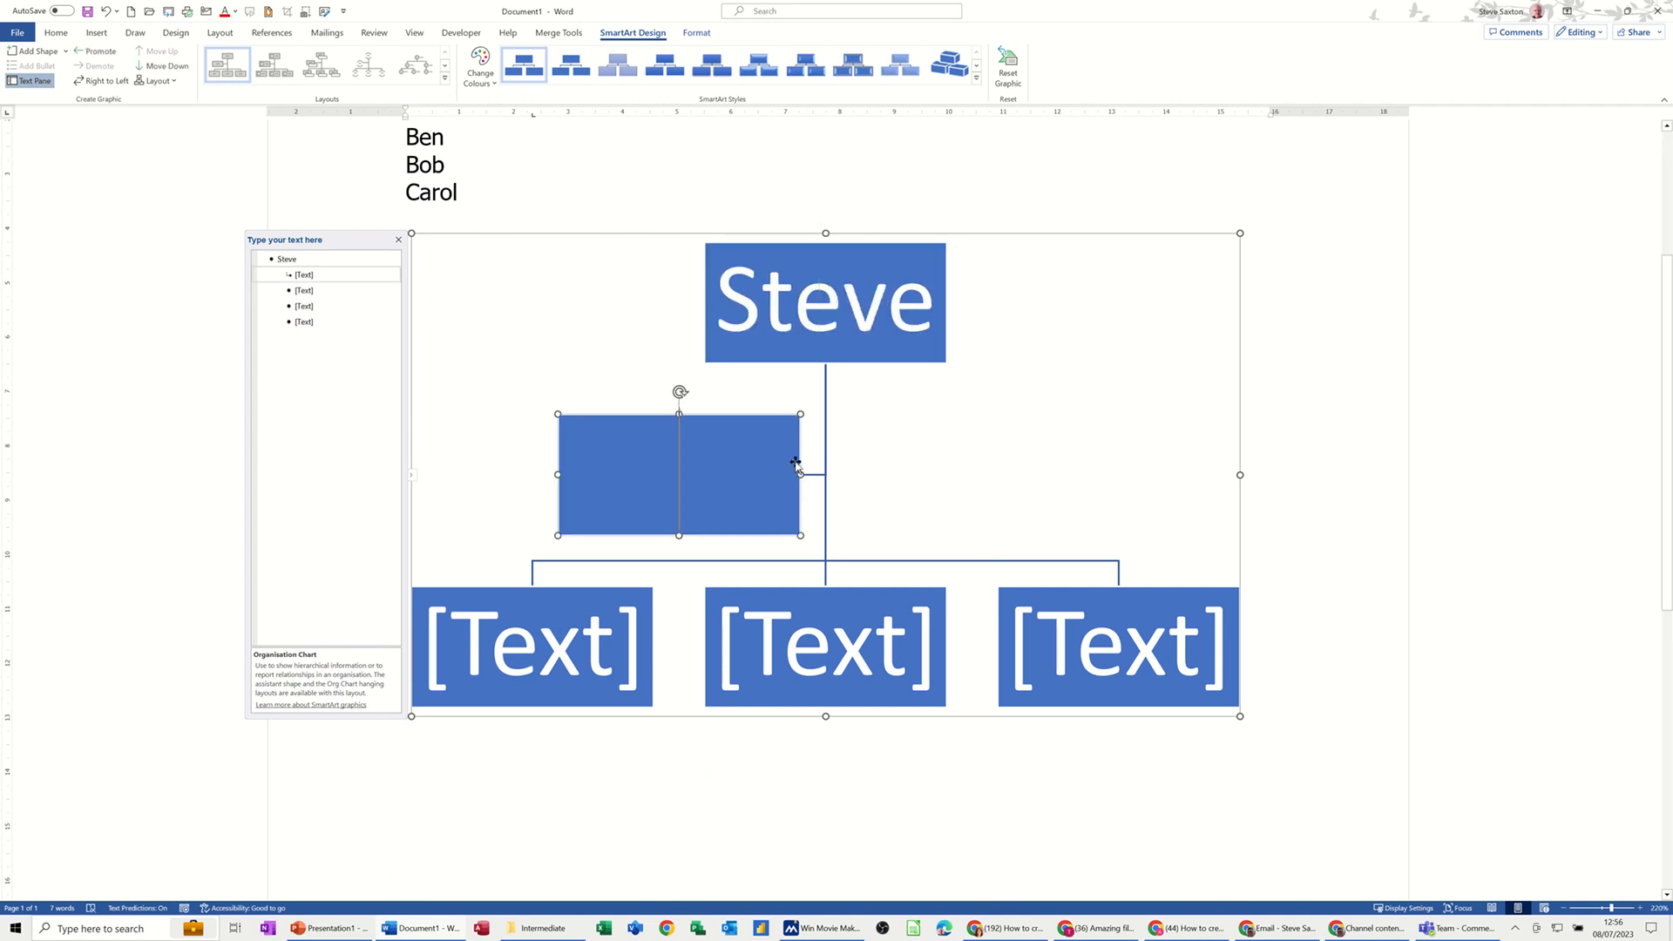
{"action": "left_click", "coordinate": [800, 463]}
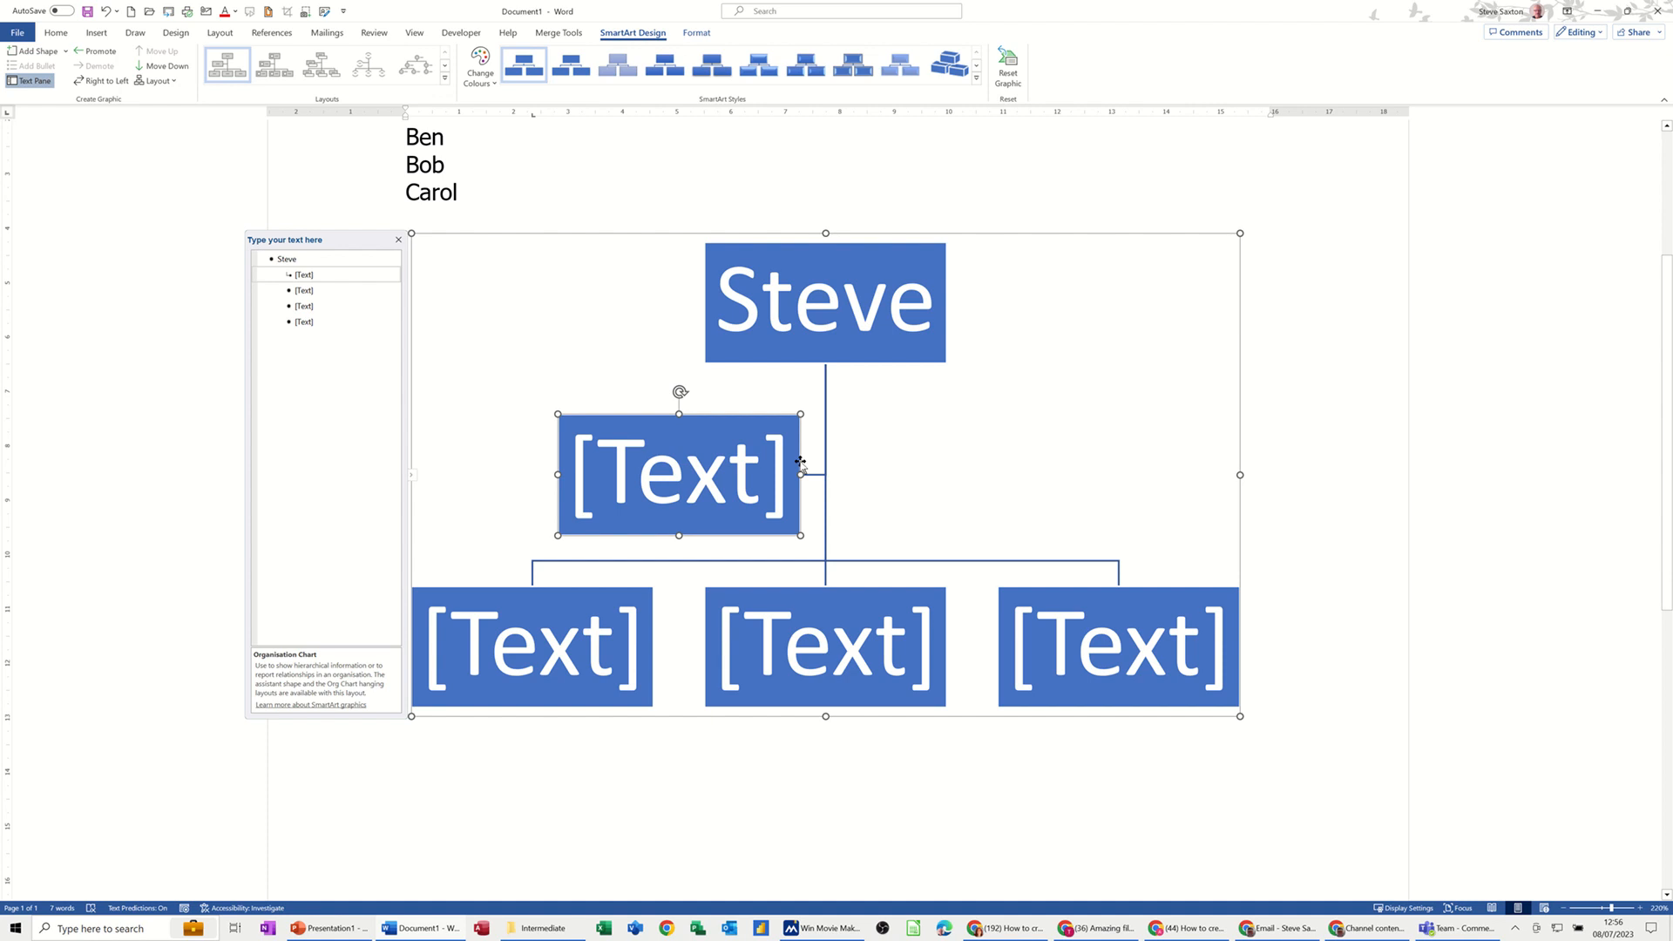
{"action": "key", "text": "Delete"}
Step: Enter Paul in the first subordinate box
{"action": "left_click", "coordinate": [589, 552]}
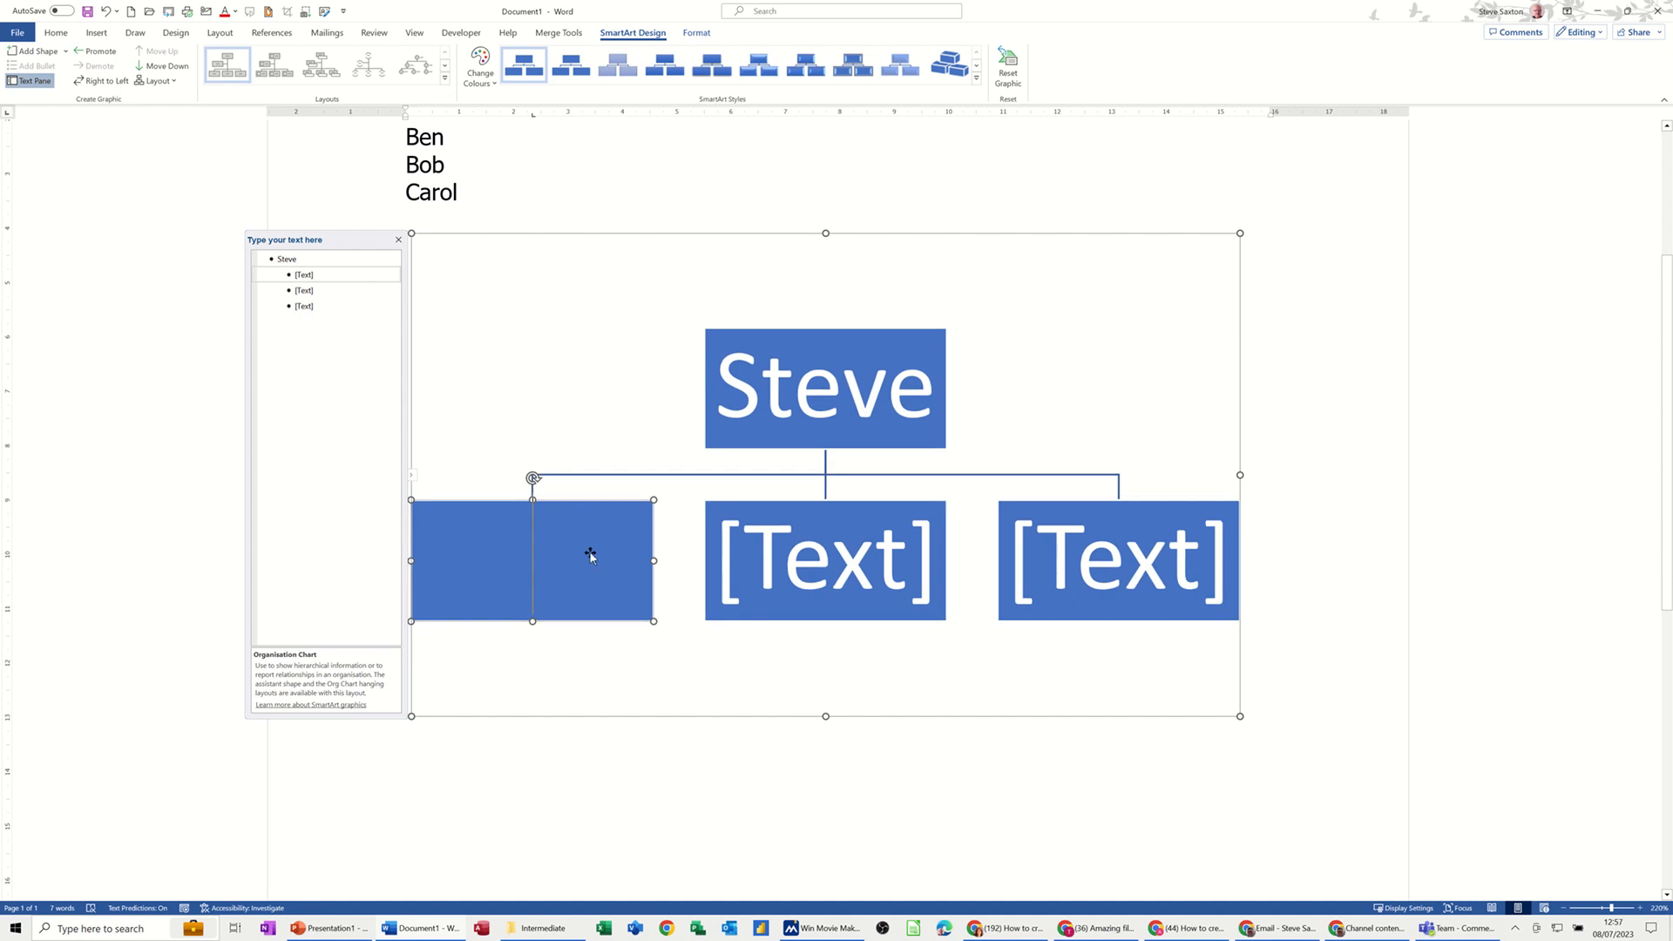
{"action": "type", "text": "Paul"}
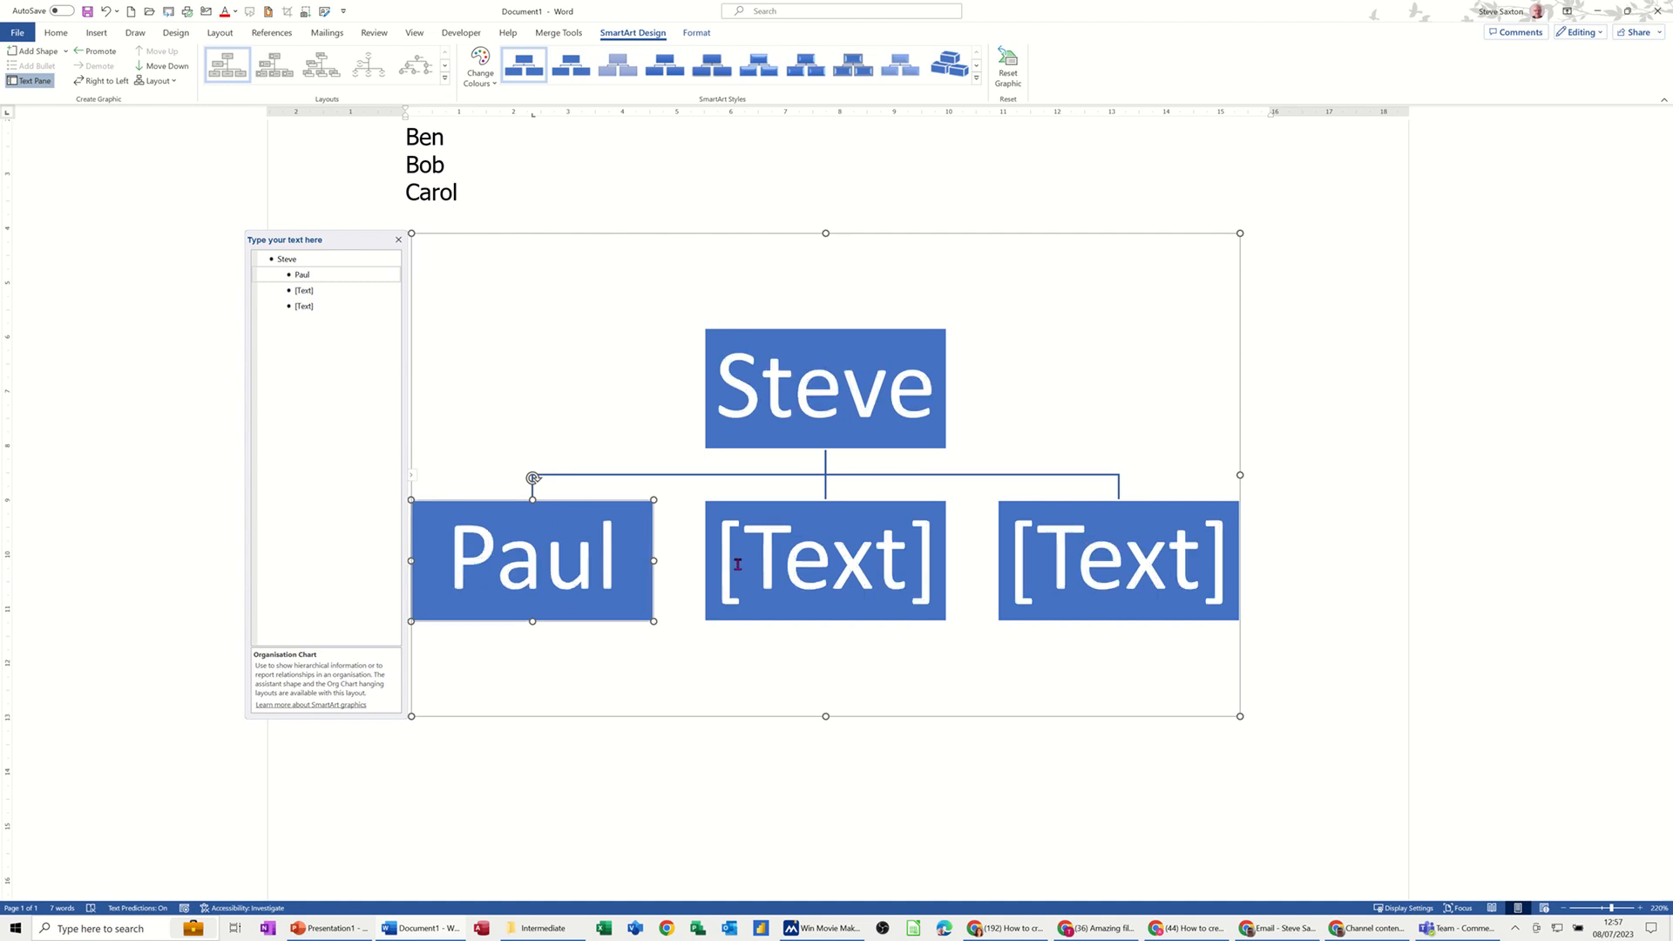
Step: Enter Dave in the second subordinate box and Paul in the third
{"action": "left_click", "coordinate": [738, 565]}
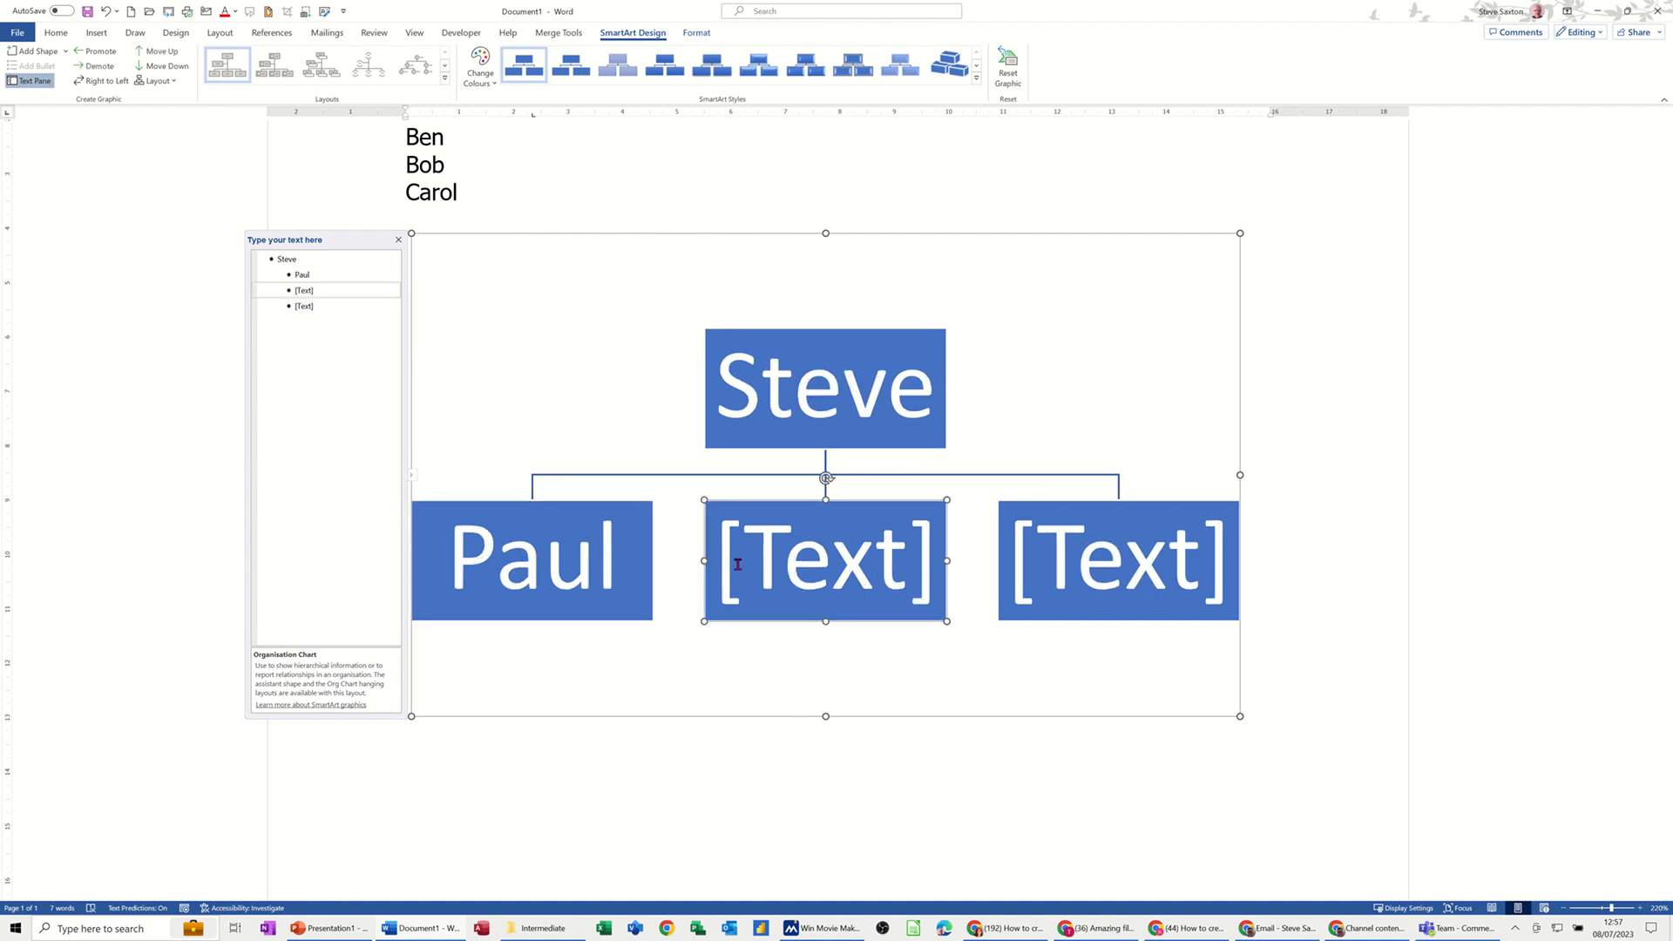
{"action": "type", "text": "Dave"}
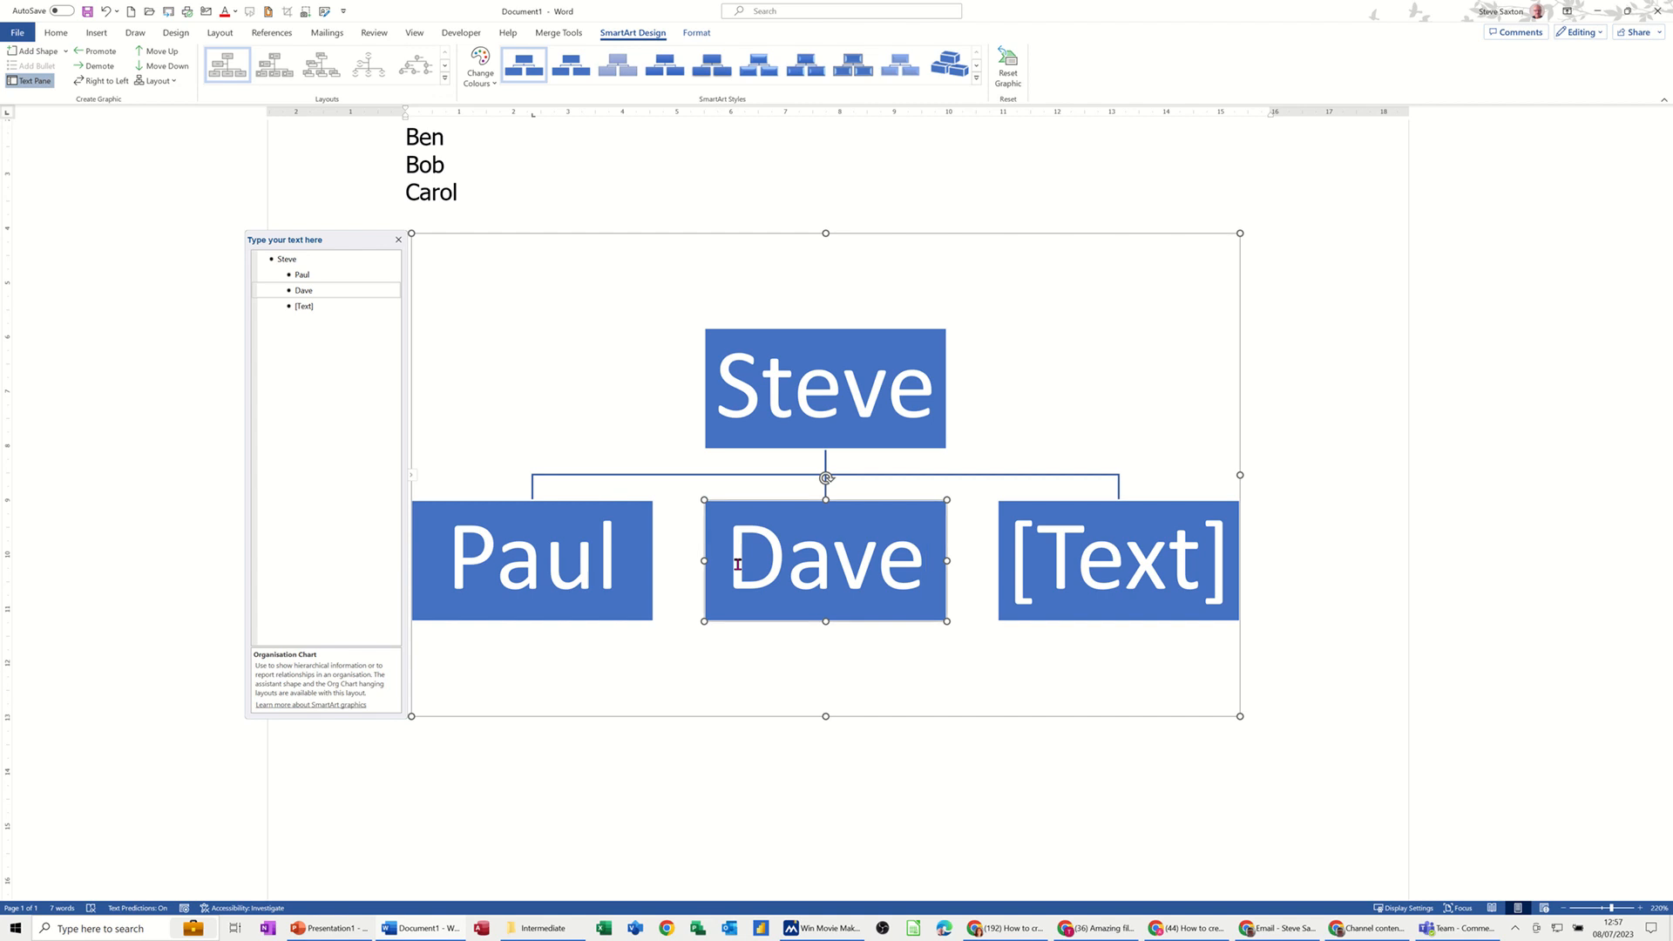
{"action": "key", "text": "Tab"}
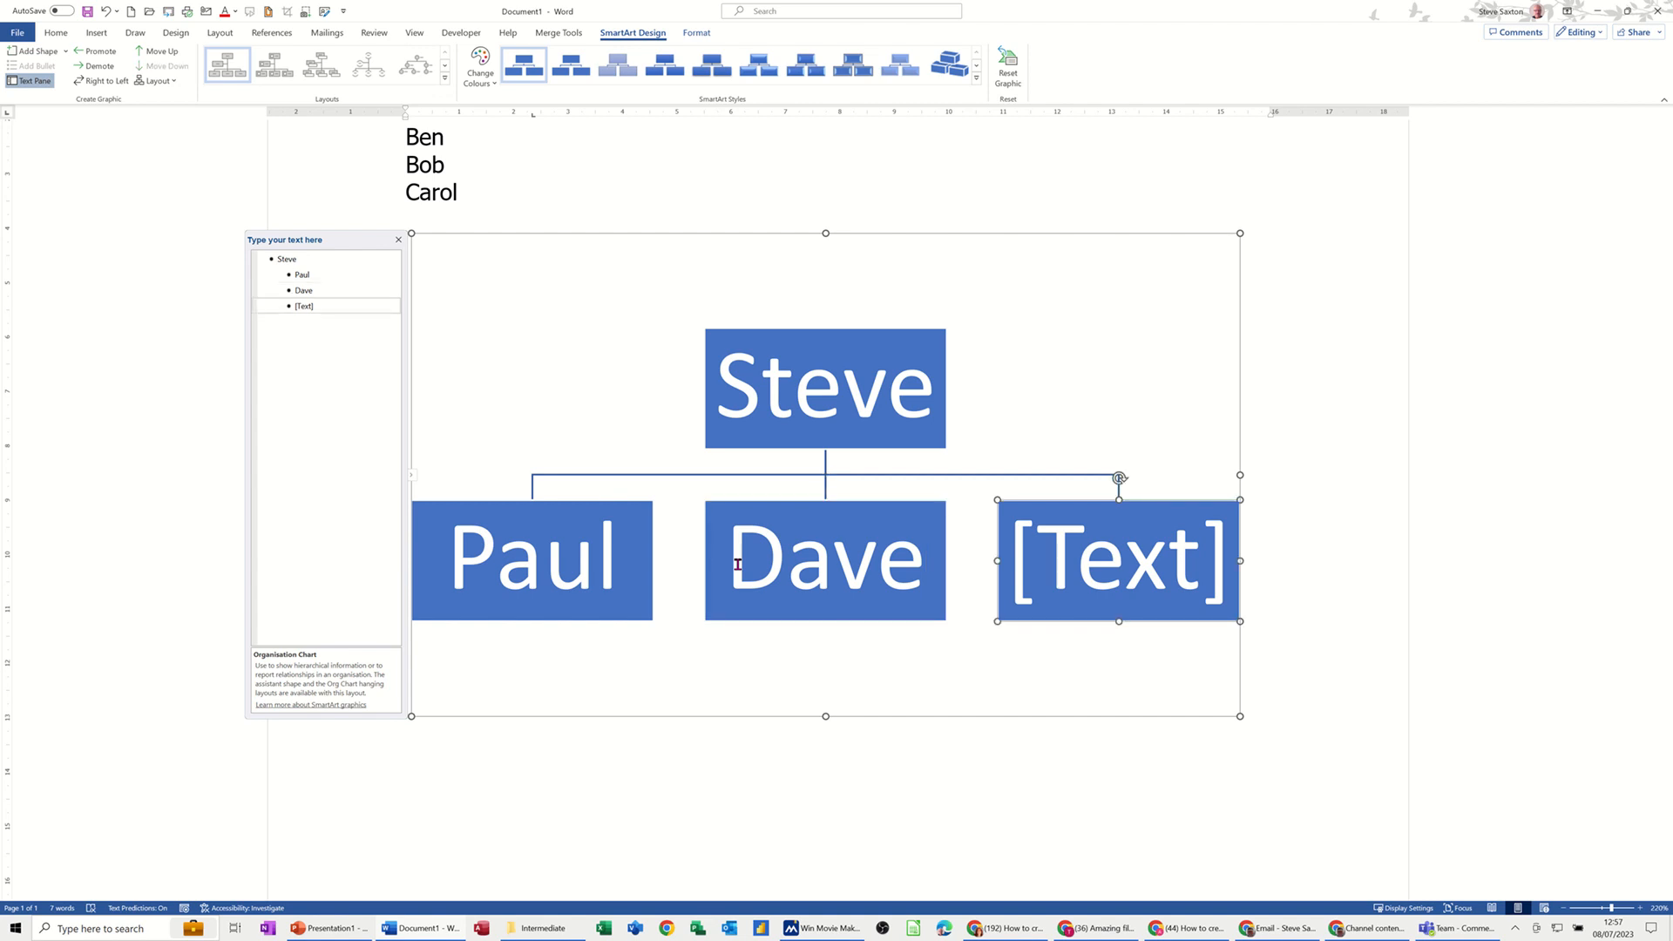
{"action": "type", "text": "Paul"}
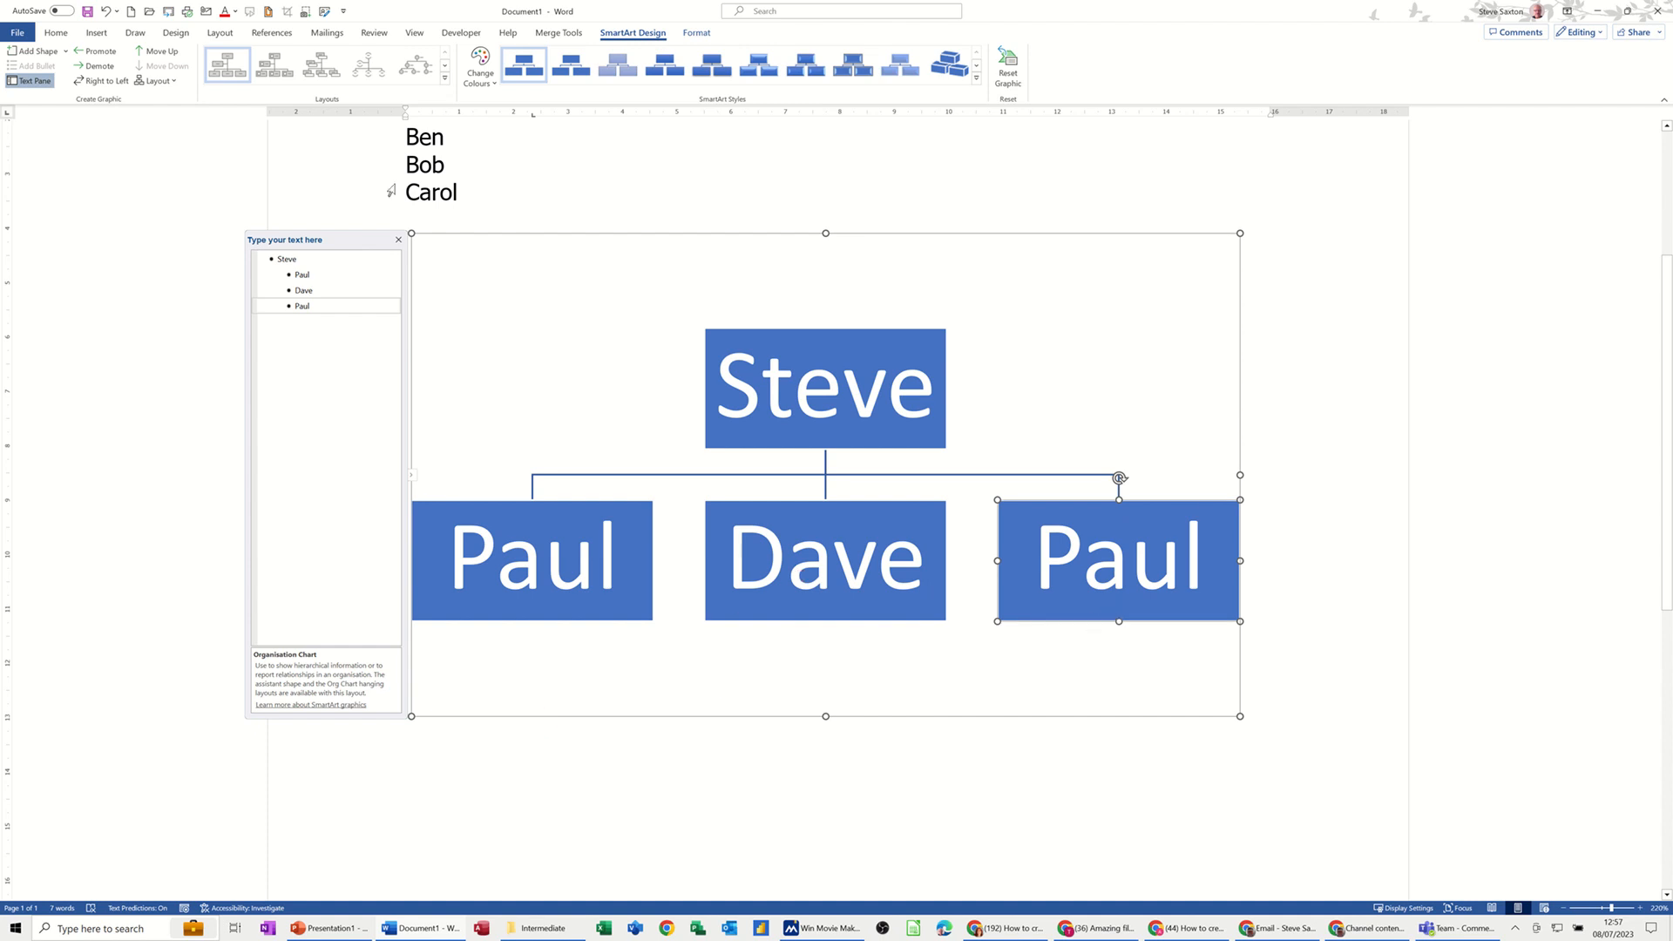
Step: Add two shapes beneath the third subordinate box and switch its branch to the Standard layout
{"action": "left_click", "coordinate": [40, 52]}
{"action": "left_click", "coordinate": [40, 51]}
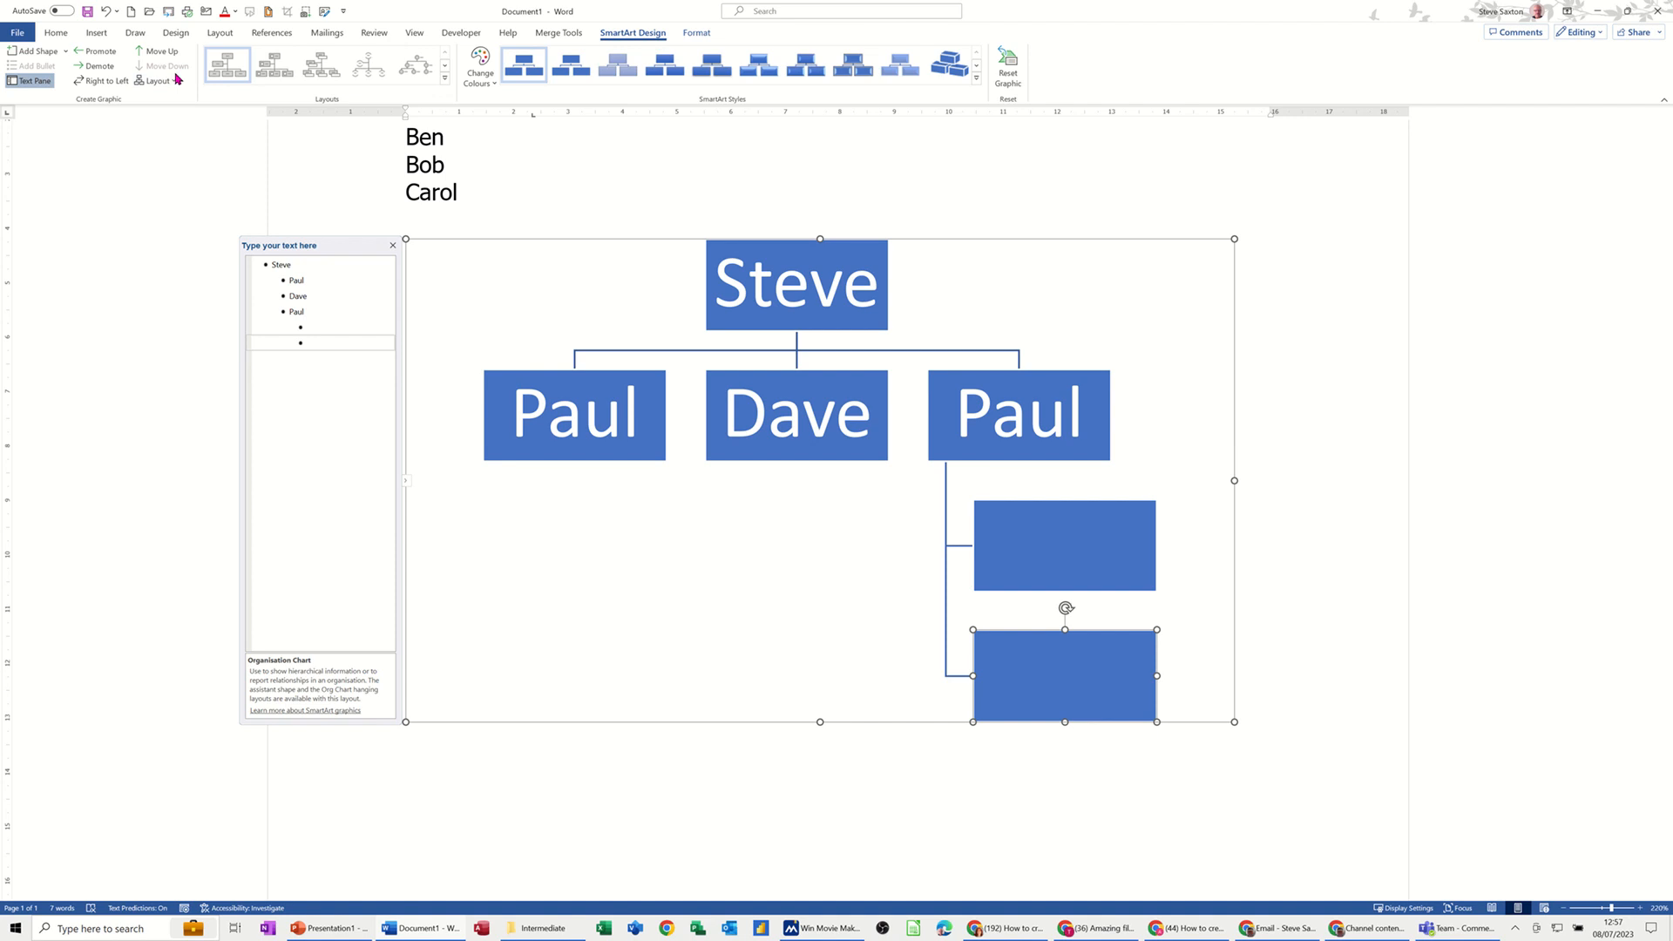
{"action": "left_click", "coordinate": [954, 456]}
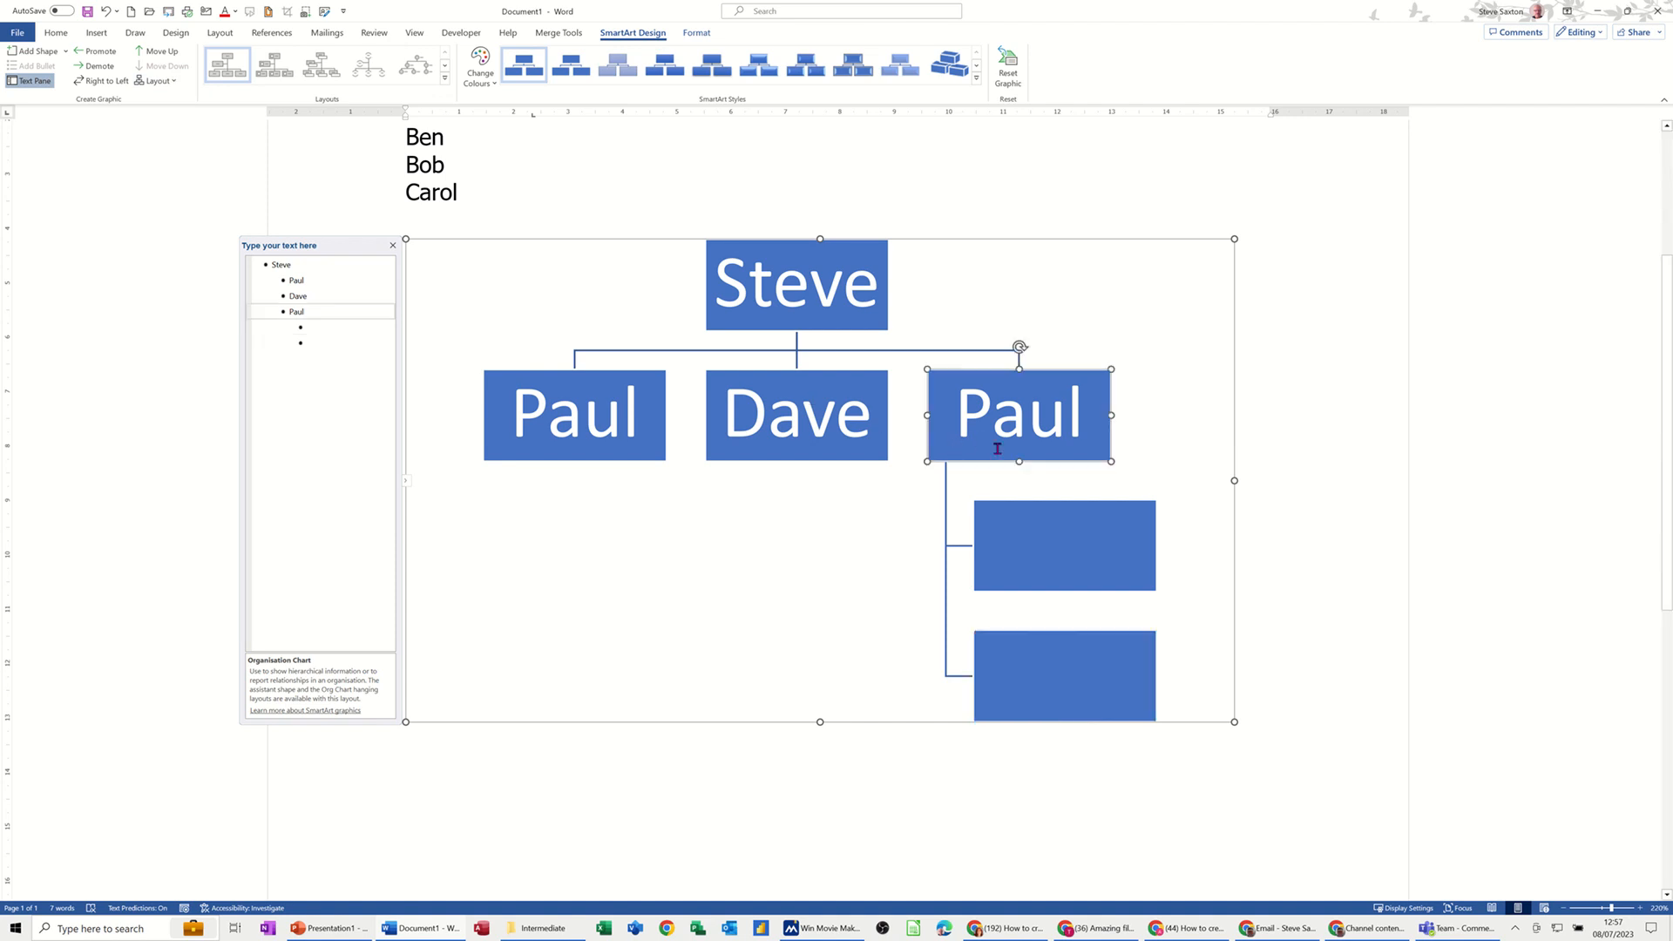
{"action": "left_click", "coordinate": [157, 80]}
{"action": "left_click", "coordinate": [166, 97]}
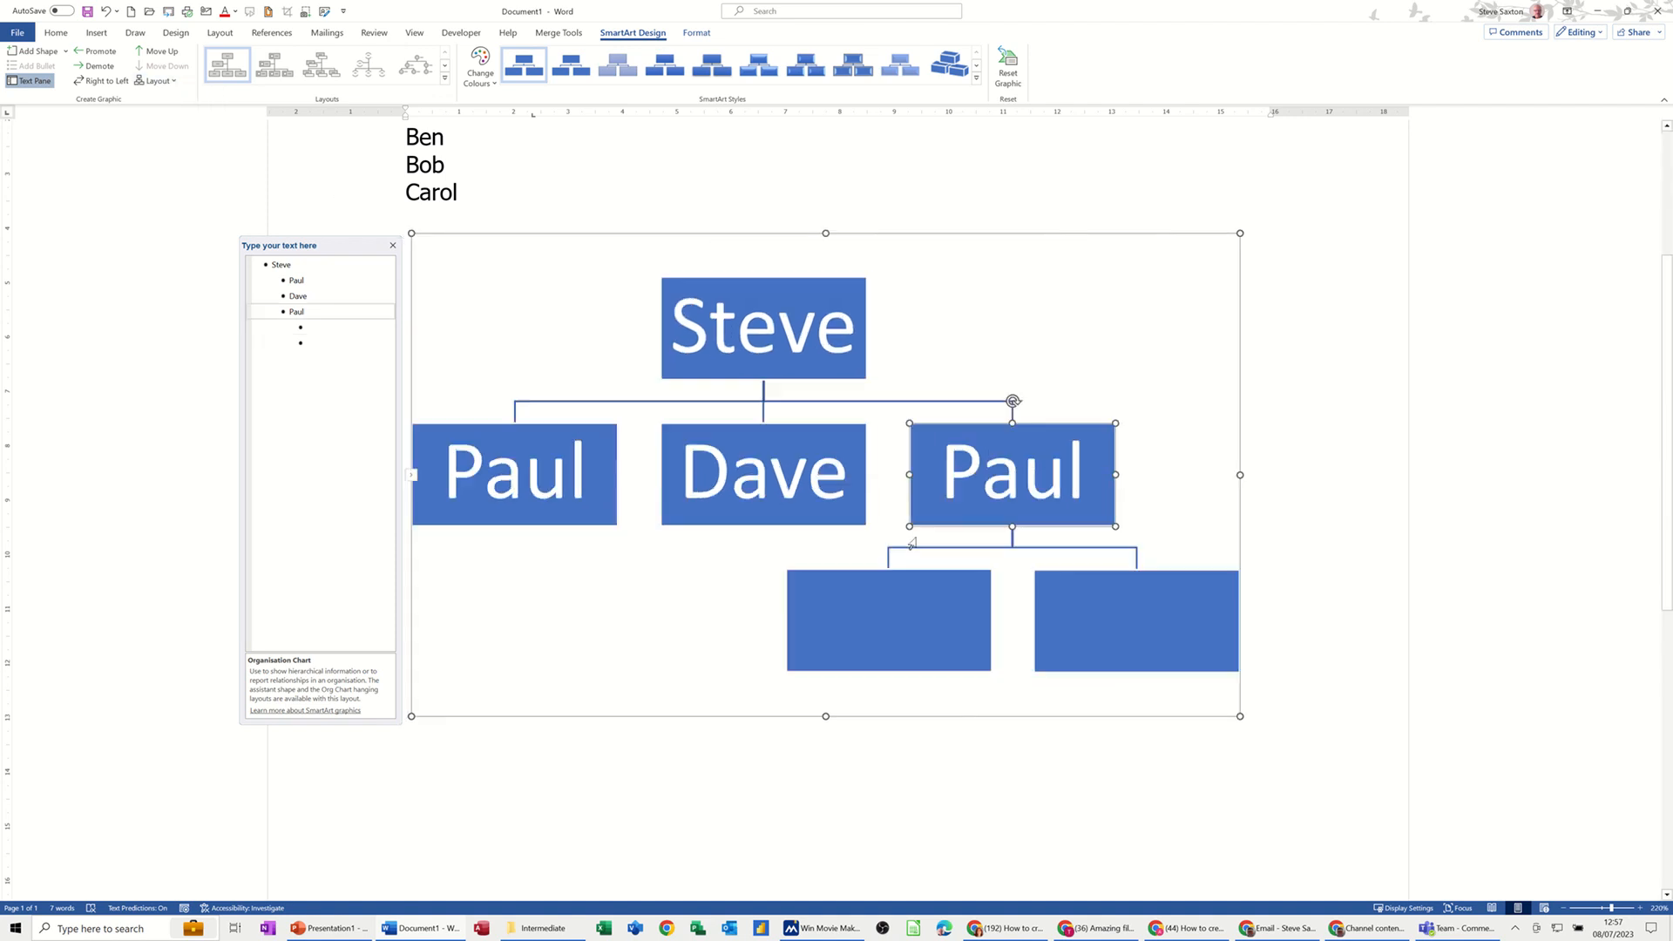
Step: Delete the whole organisation chart
{"action": "left_click", "coordinate": [906, 611]}
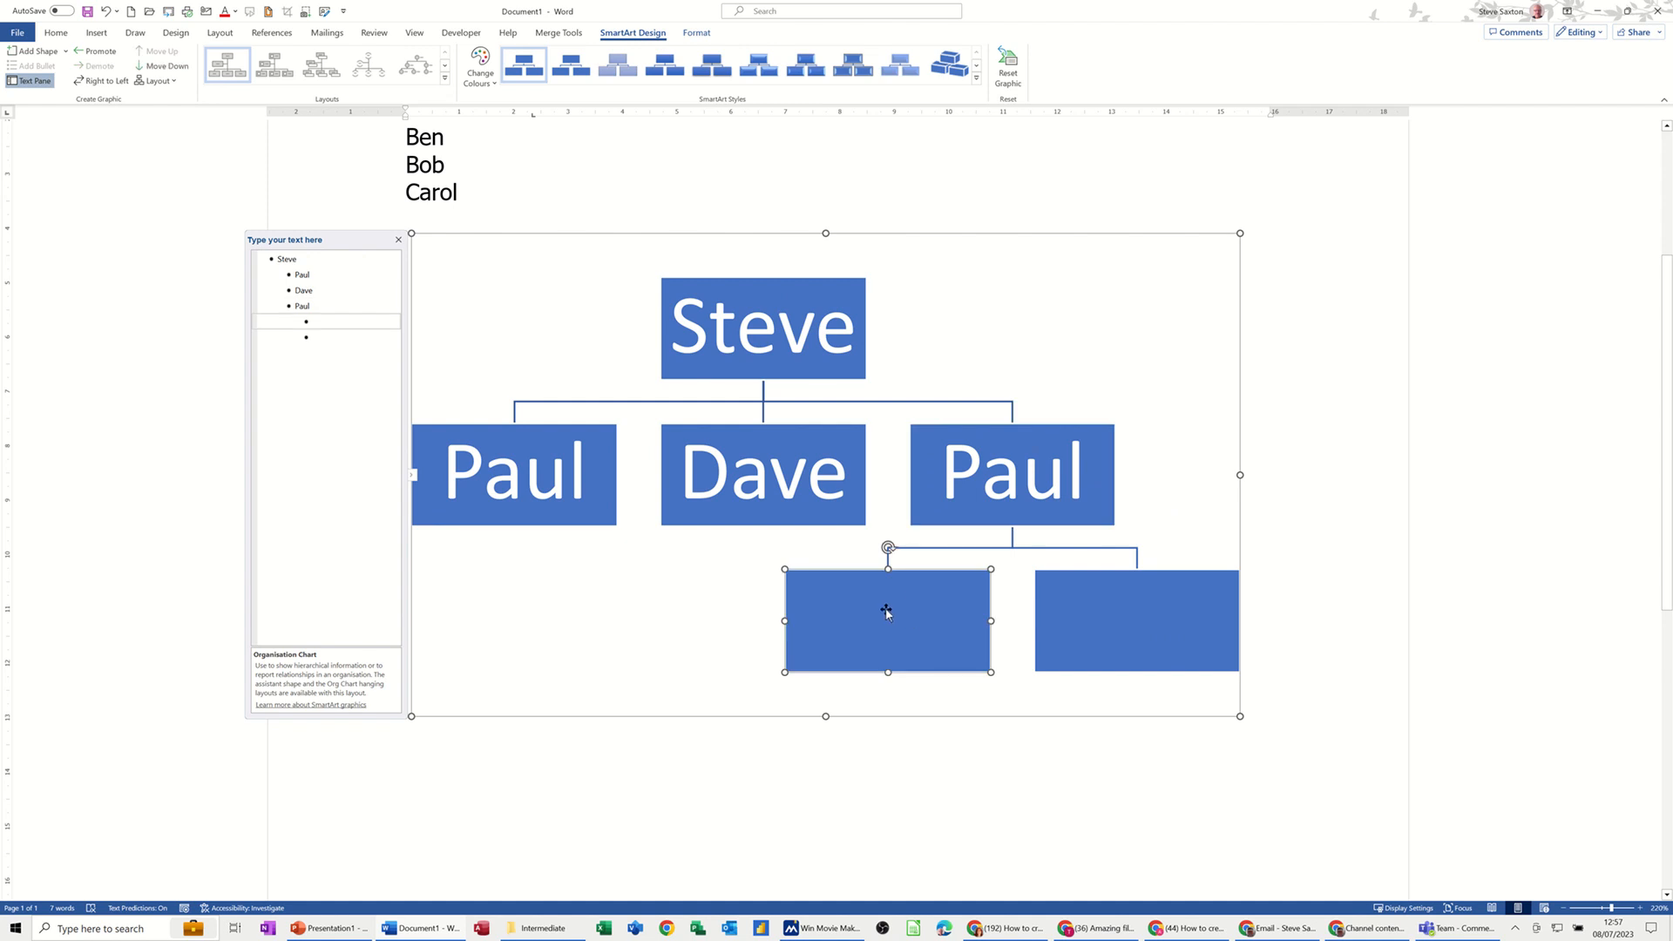
{"action": "left_click", "coordinate": [915, 233]}
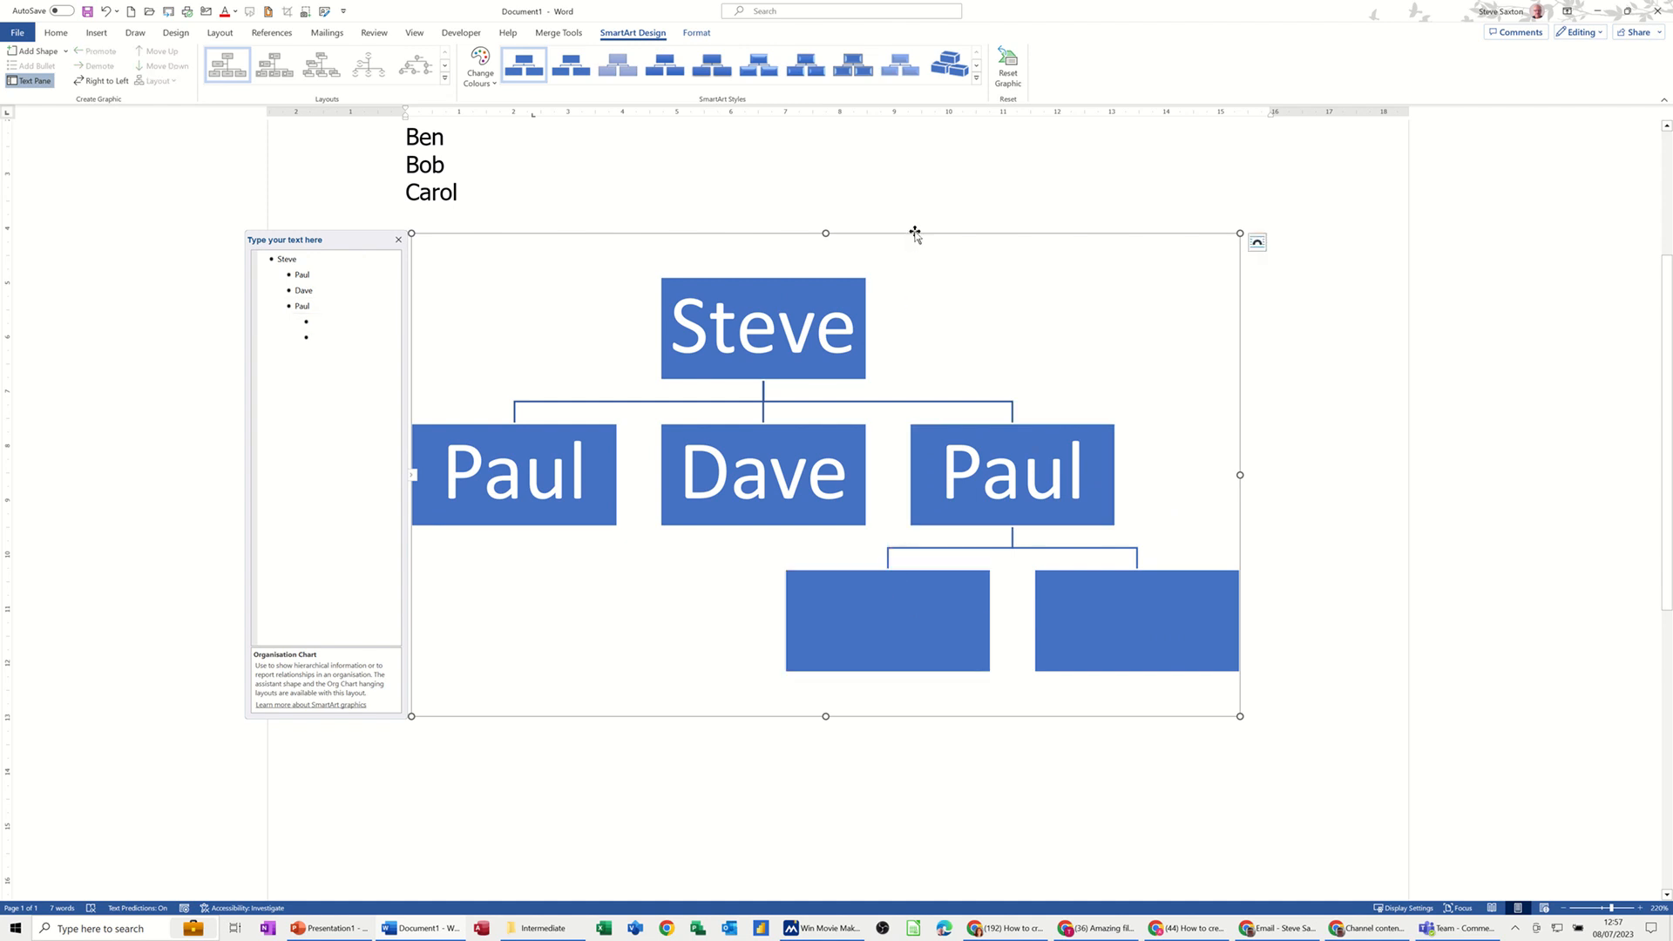
{"action": "key", "text": "Delete"}
{"action": "scroll", "coordinate": [511, 414], "scroll_direction": "up", "scroll_amount": 3}
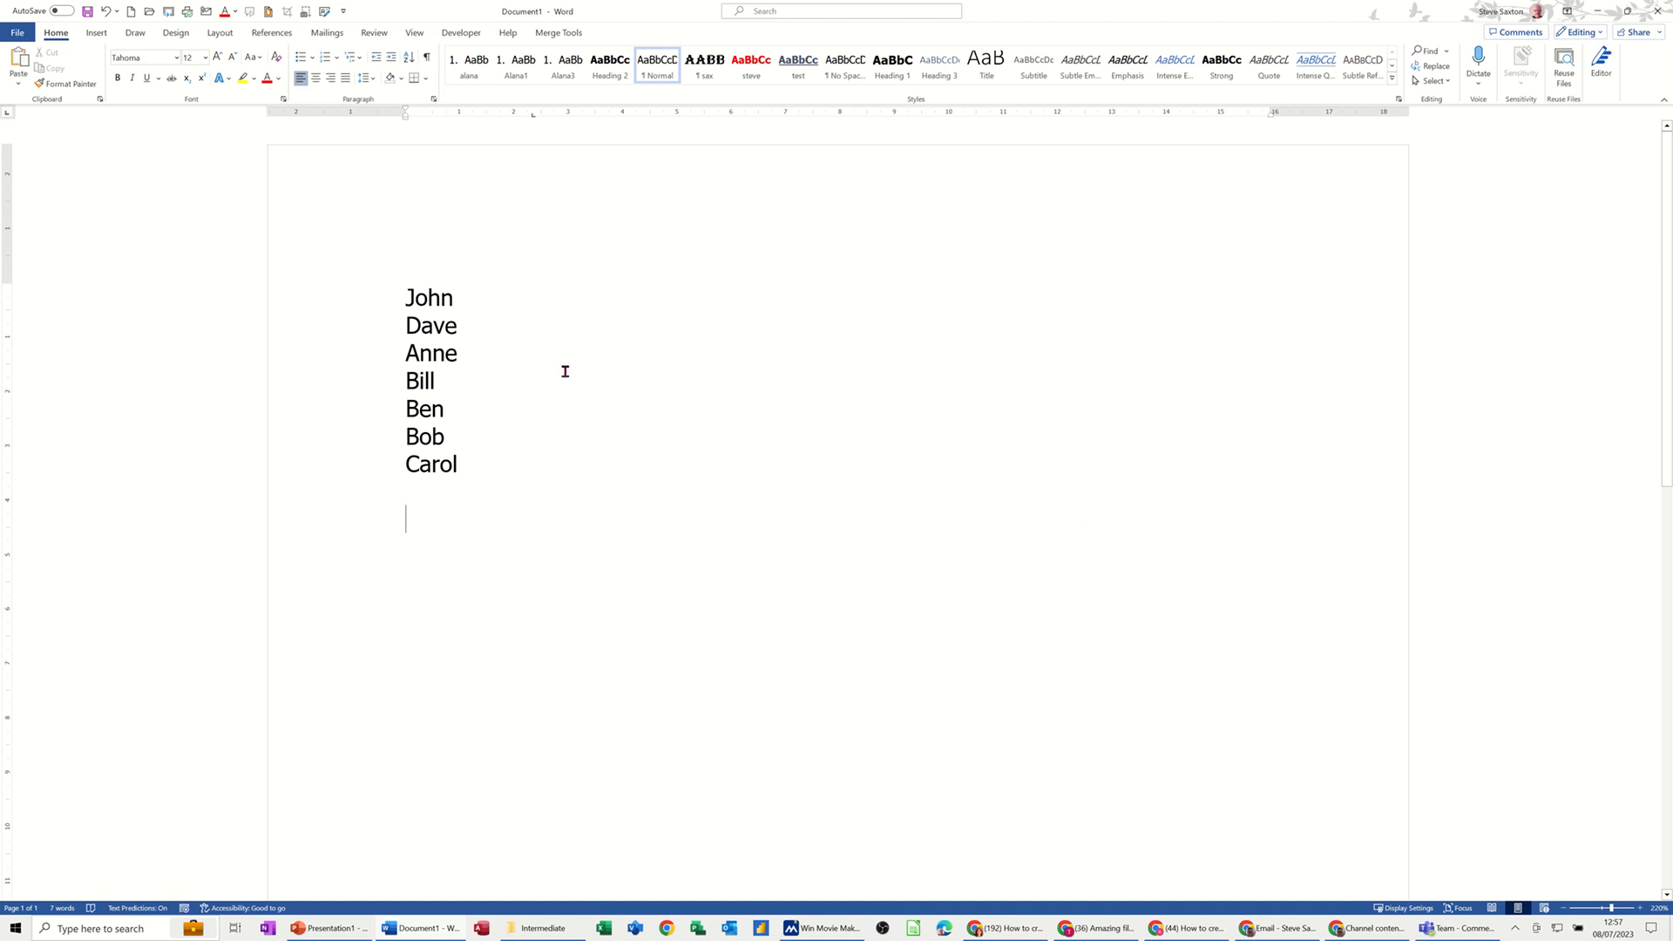
Step: Insert a new Organisation Chart SmartArt graphic from the Hierarchy category
{"action": "left_click", "coordinate": [98, 34]}
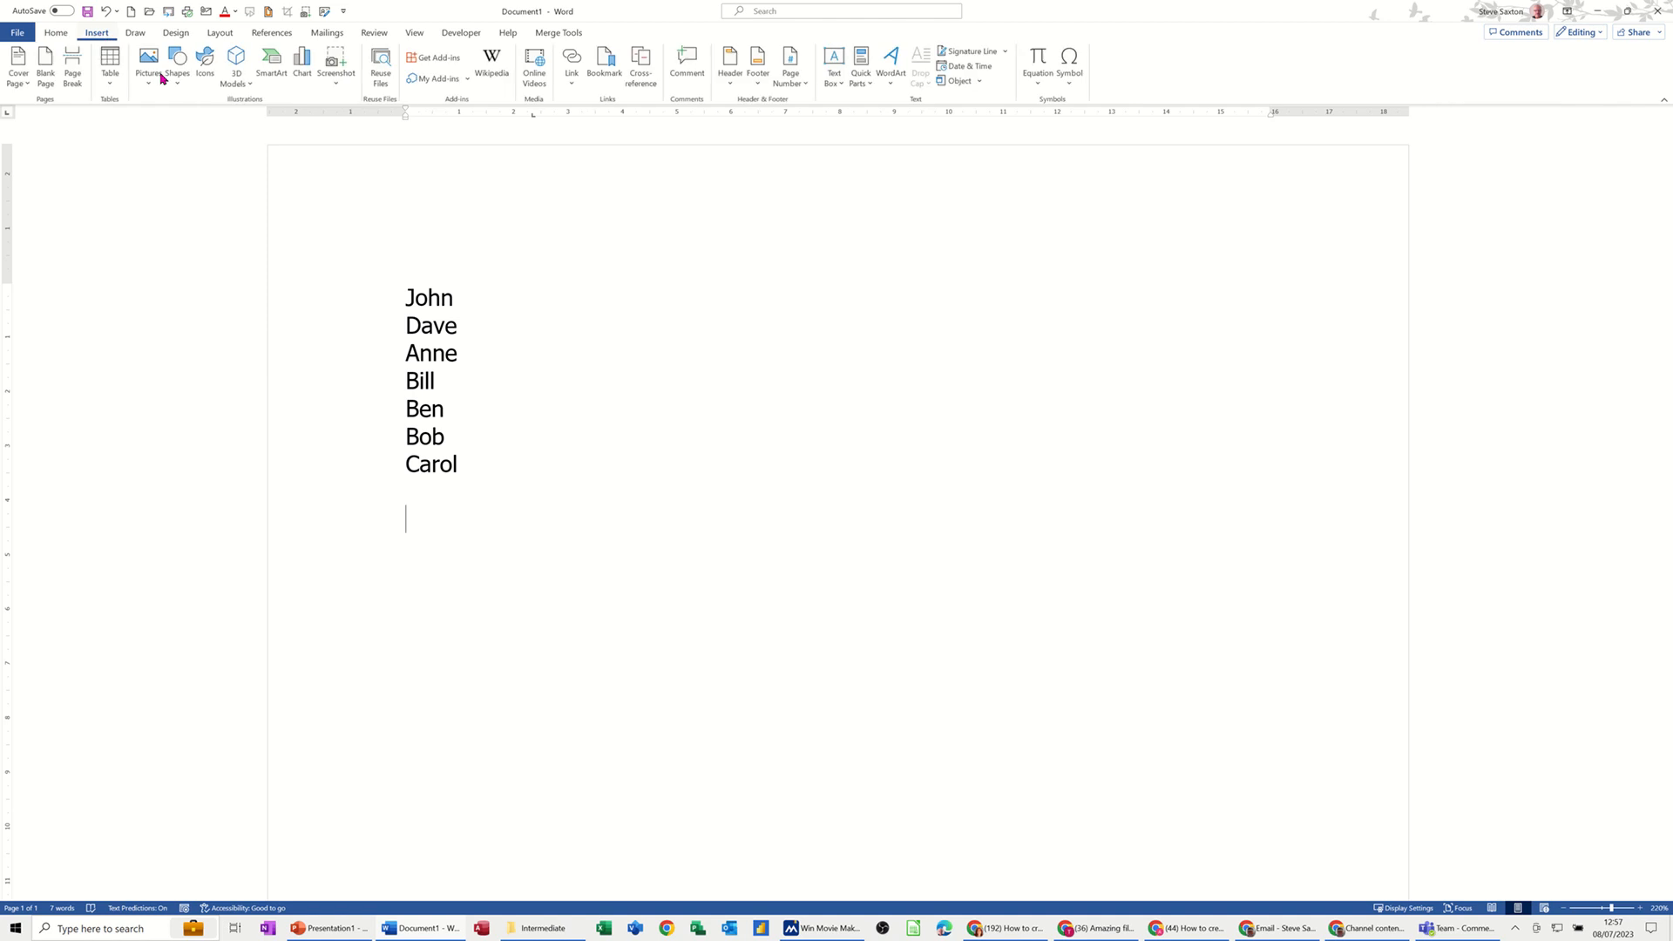
{"action": "left_click", "coordinate": [273, 70]}
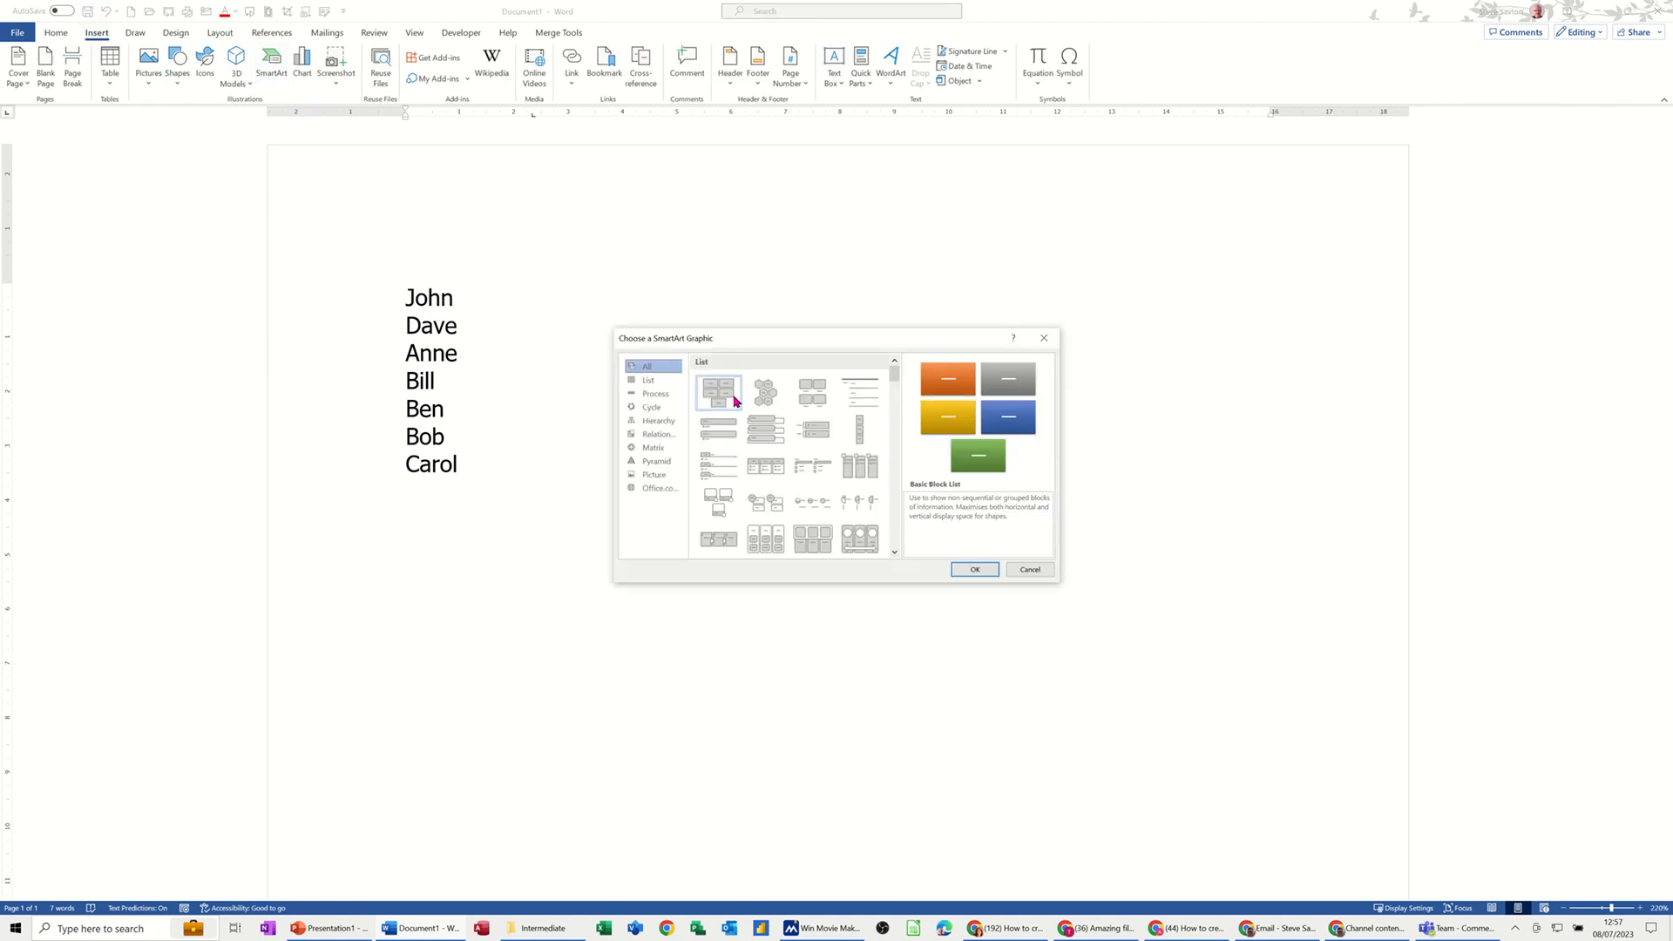
{"action": "left_click", "coordinate": [657, 421]}
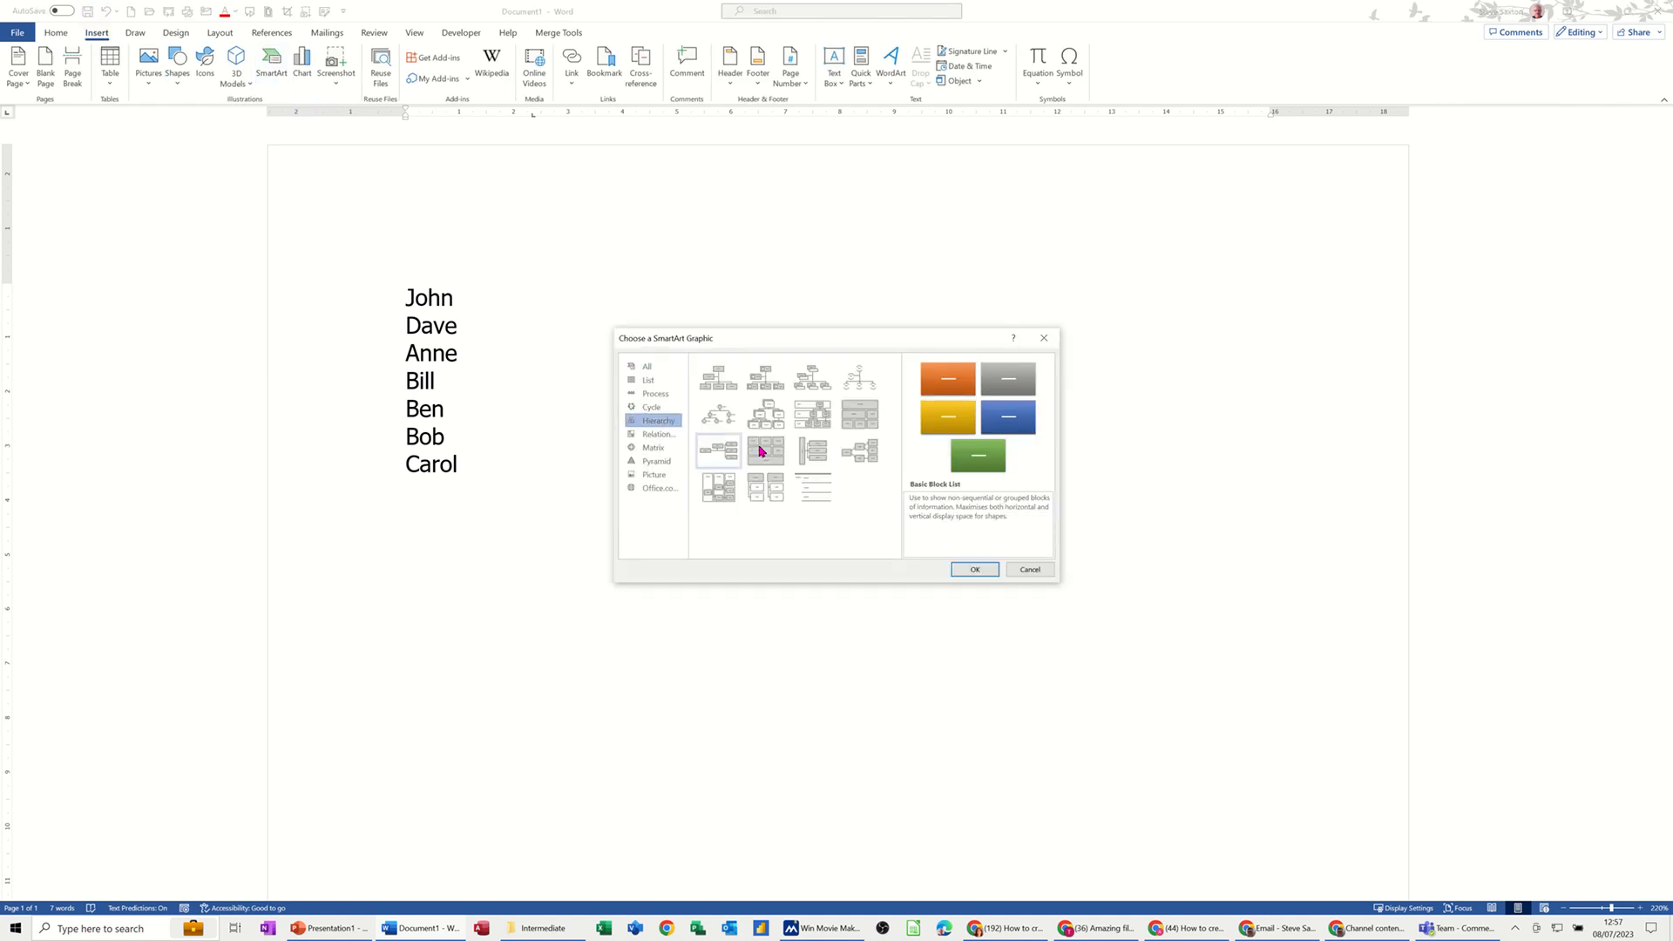
{"action": "left_click", "coordinate": [716, 379]}
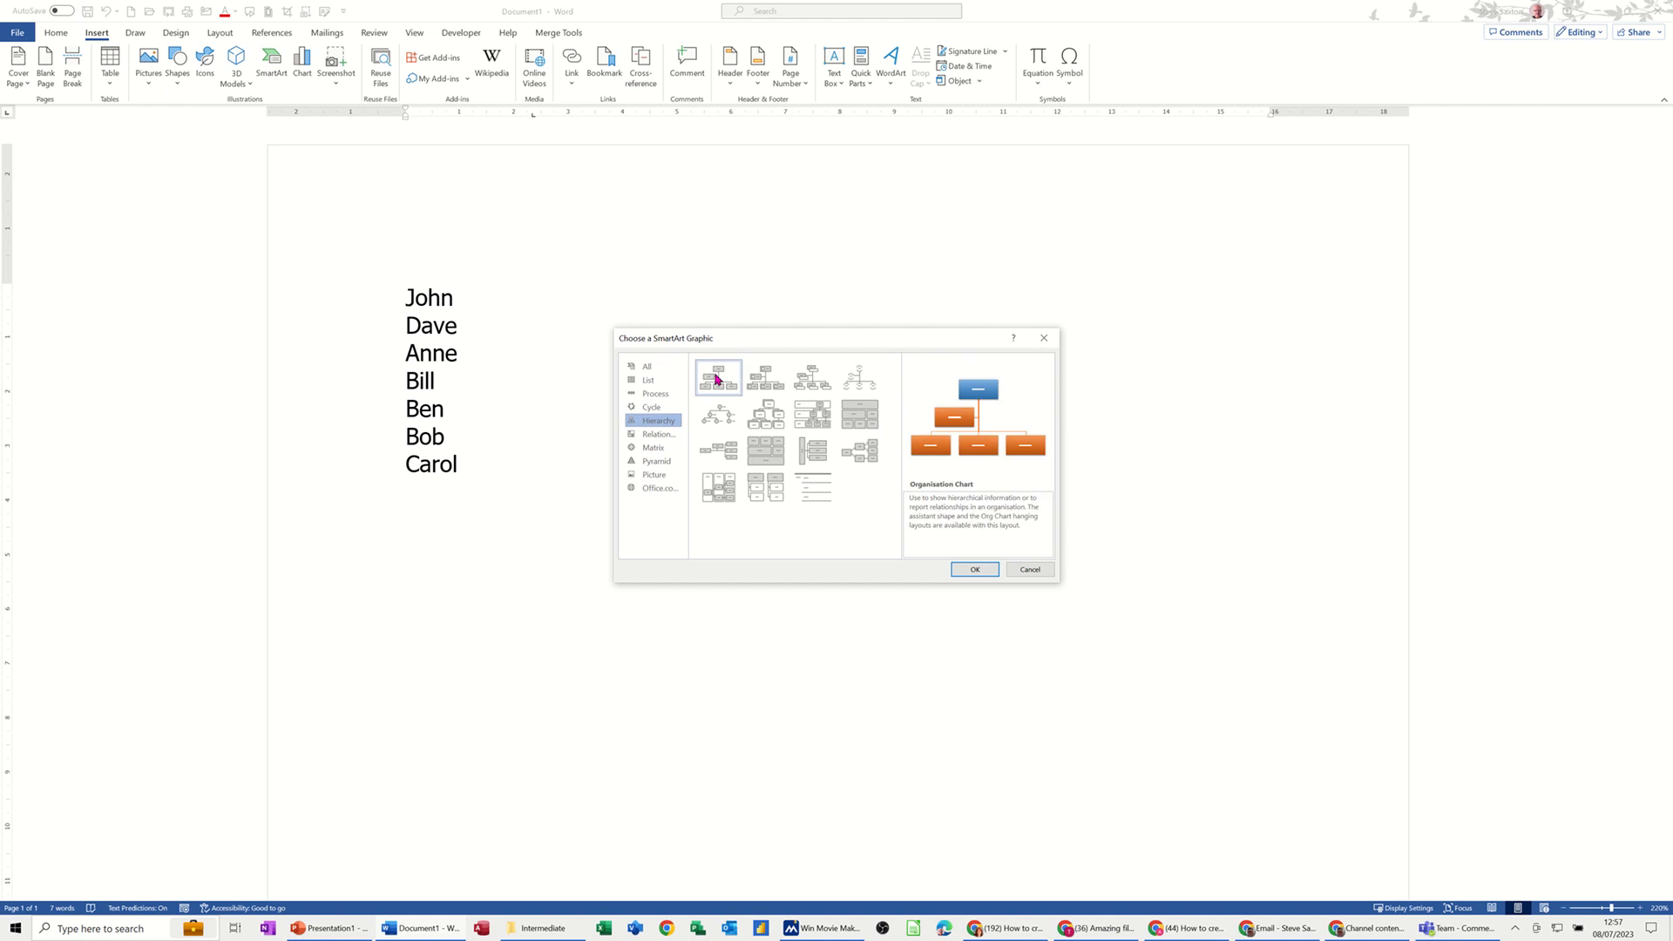
{"action": "left_click", "coordinate": [973, 569]}
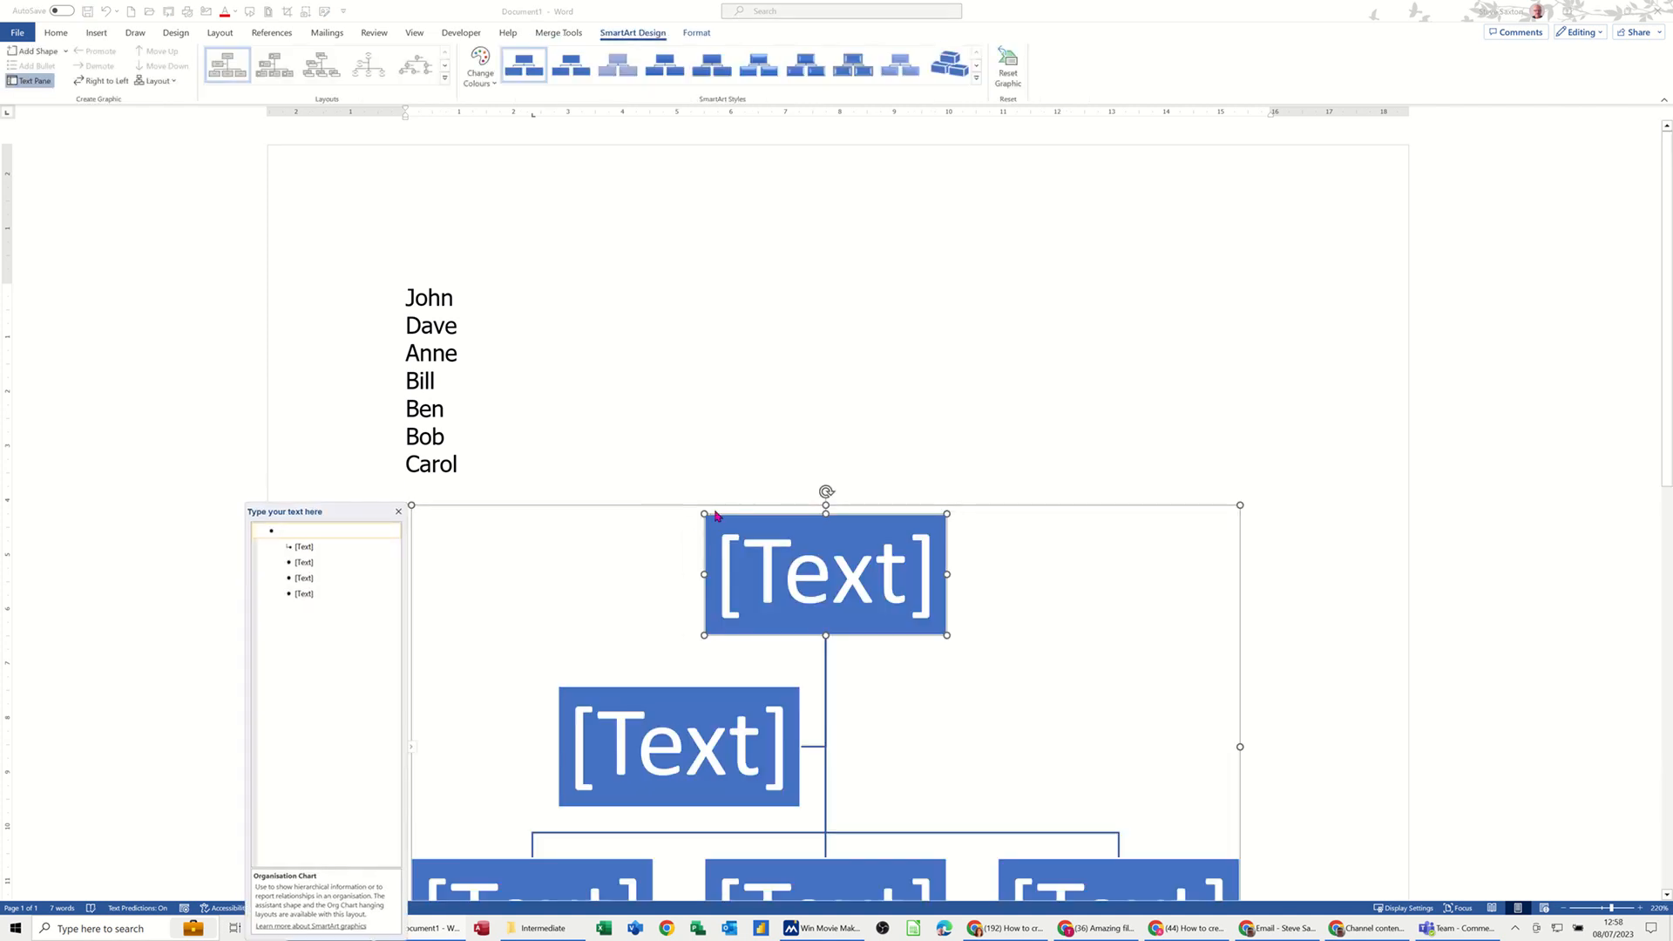
Step: Remove all placeholder entries from the chart's text pane, leaving a single empty box
{"action": "left_click", "coordinate": [322, 593]}
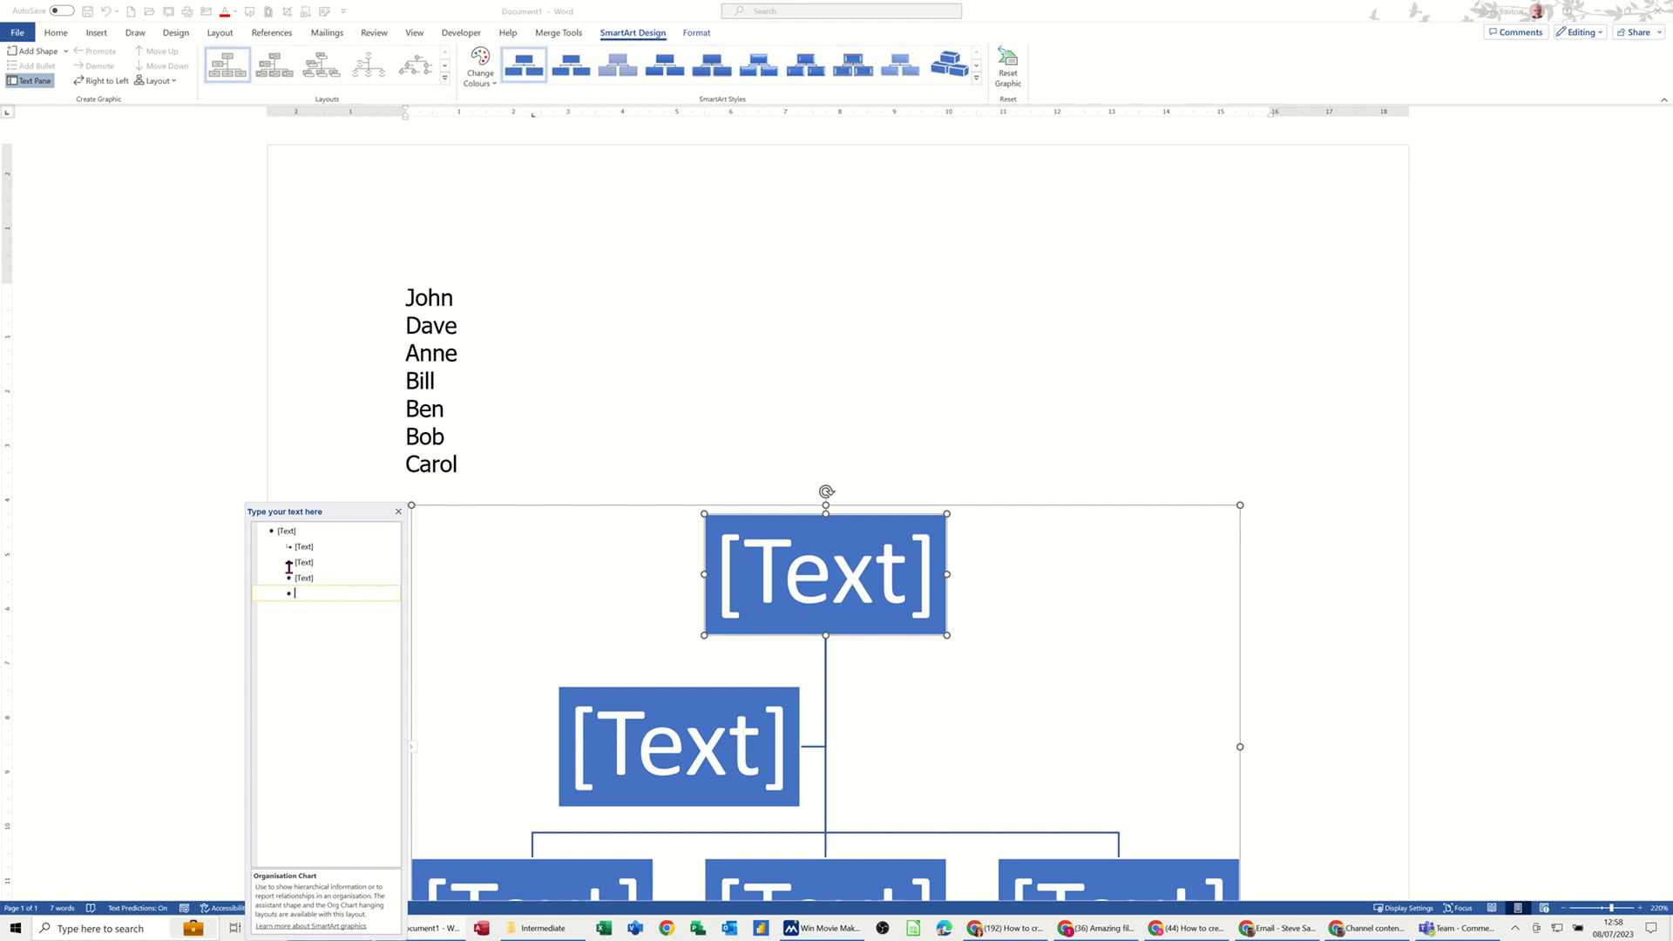
{"action": "left_click_drag", "start_coordinate": [289, 568], "coordinate": [252, 517]}
{"action": "key", "text": "Delete"}
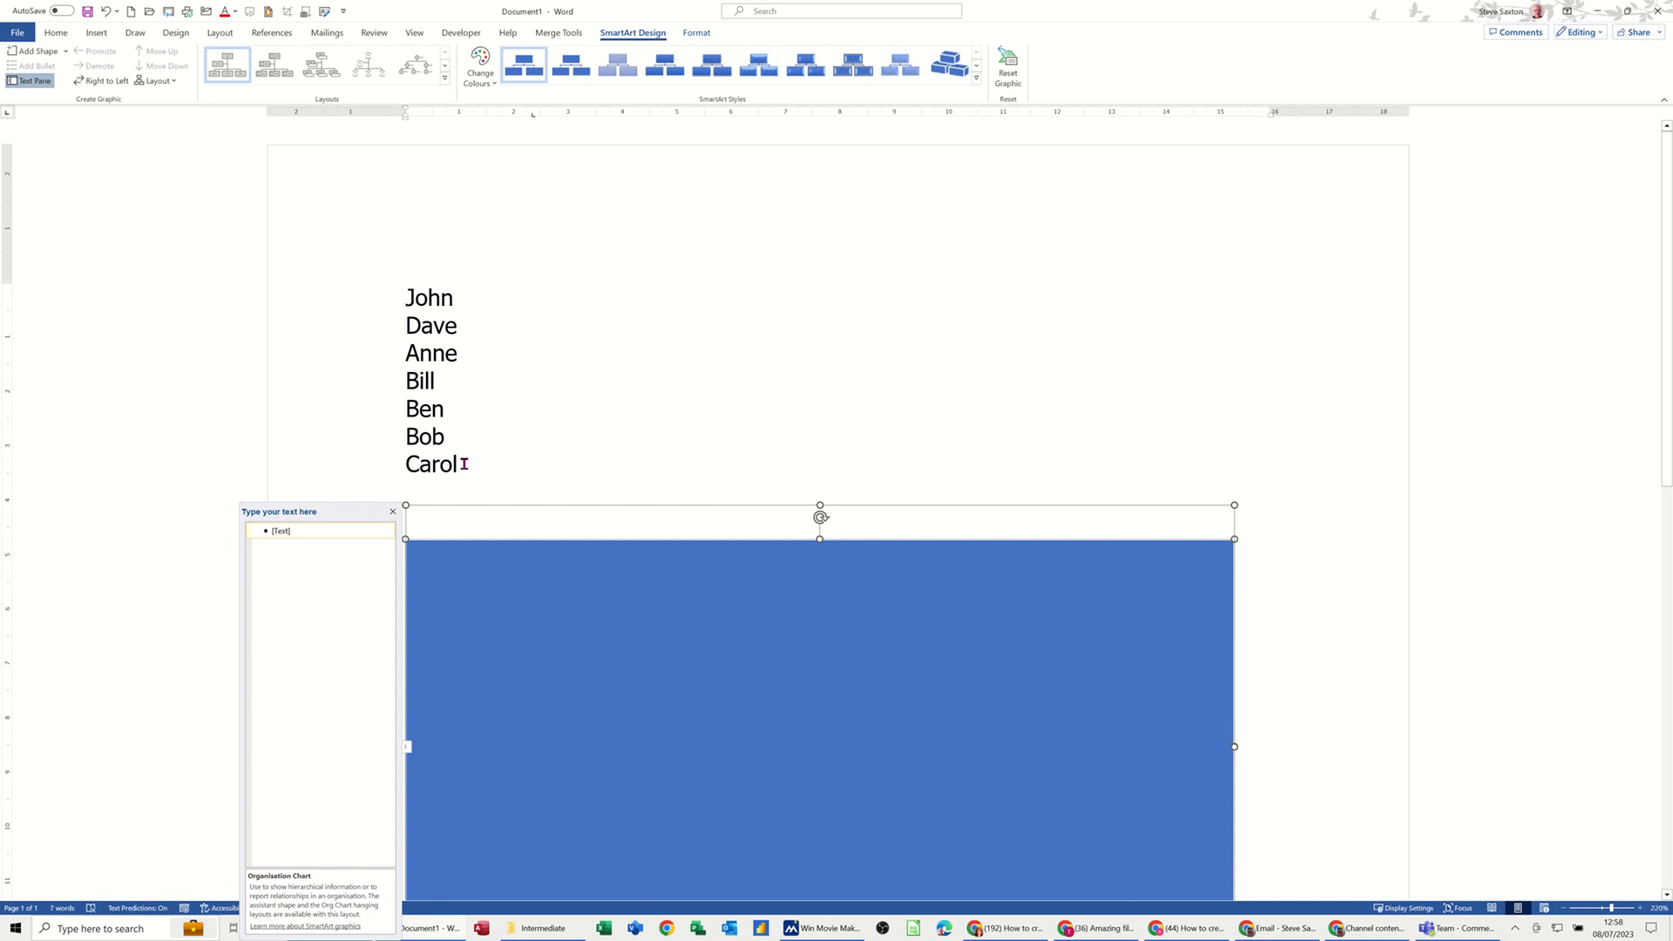
Step: Copy the seven names from the document and paste them into the chart's text pane
{"action": "left_click_drag", "start_coordinate": [465, 464], "coordinate": [399, 305]}
{"action": "key", "text": "ctrl+c"}
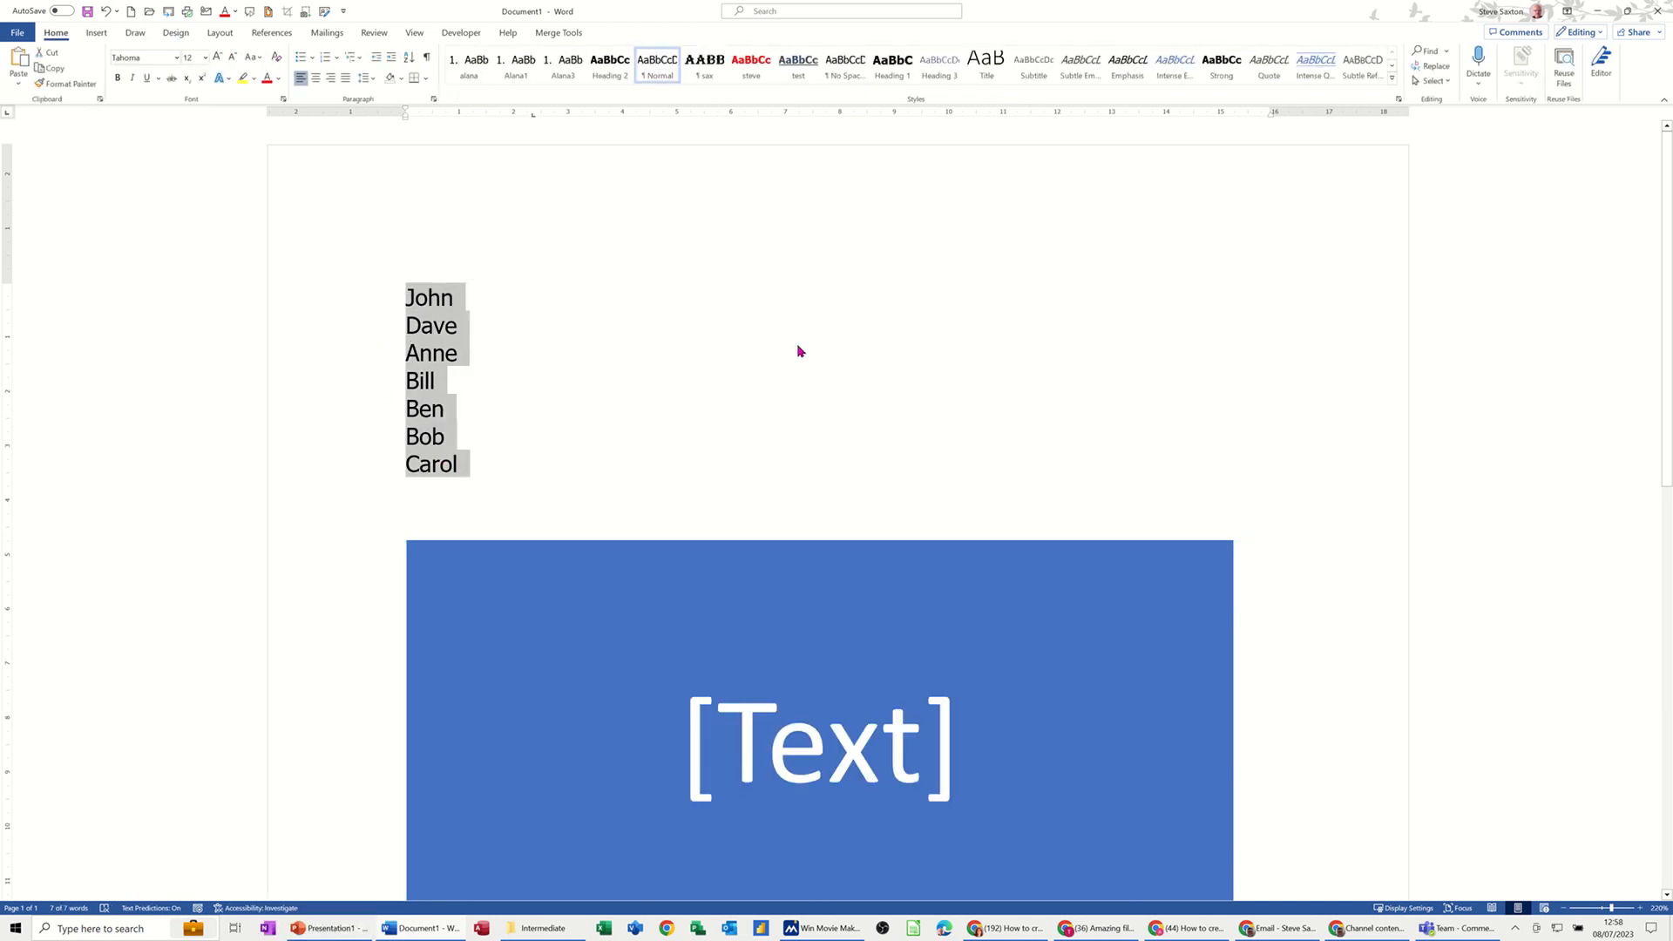
{"action": "left_click", "coordinate": [531, 551]}
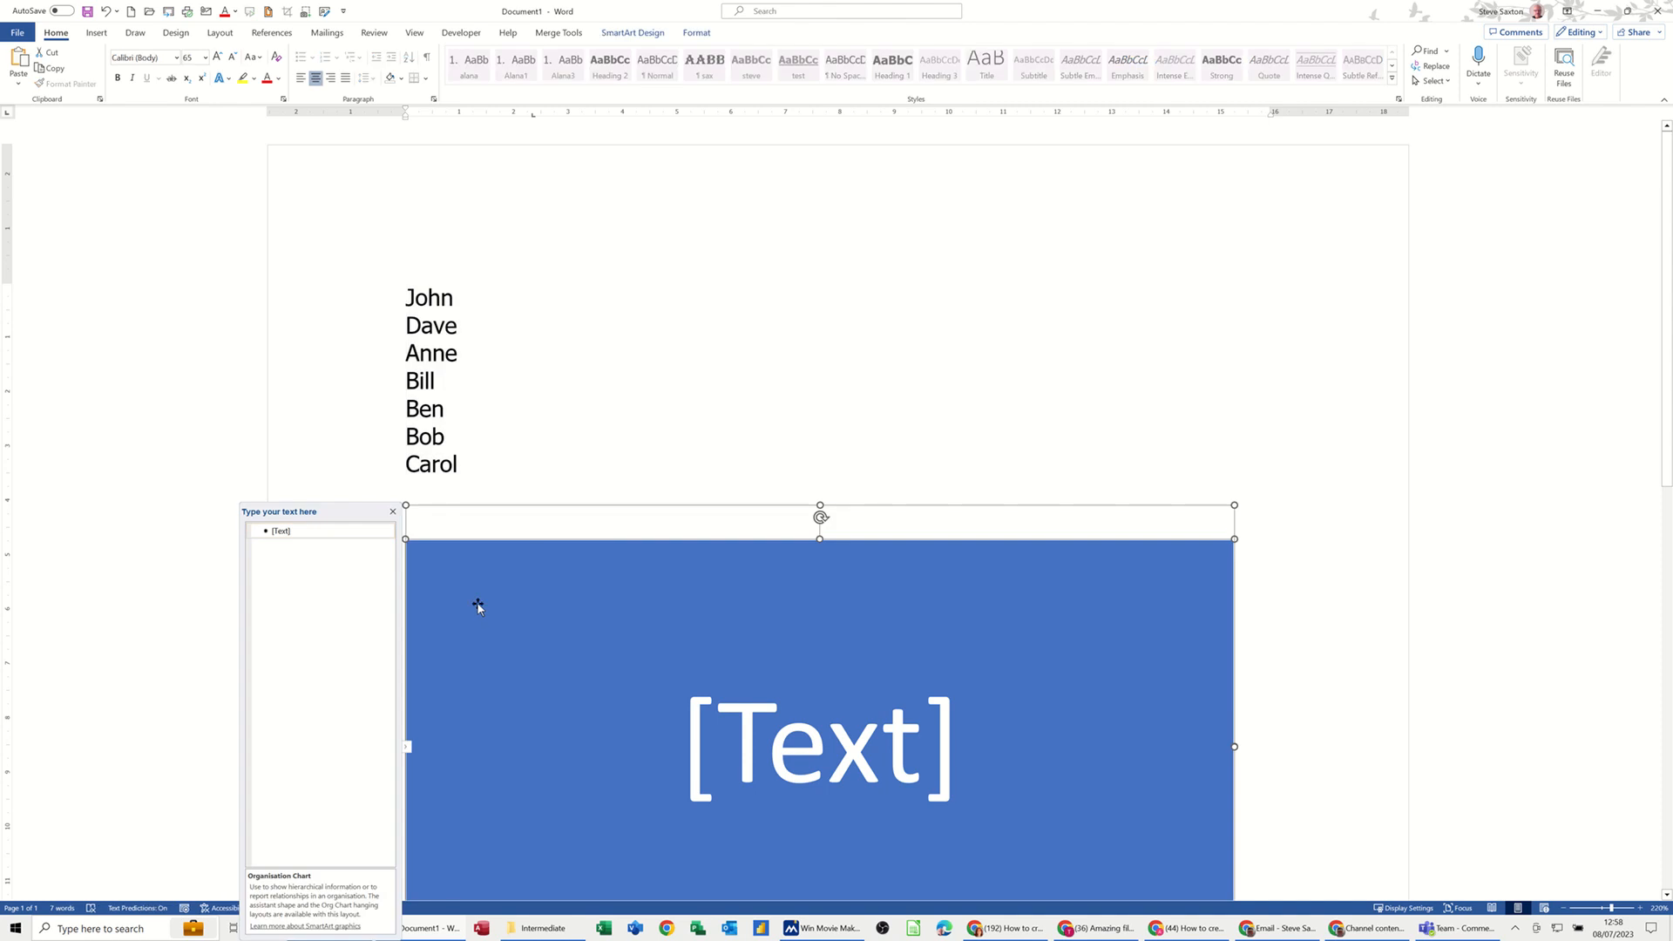
{"action": "left_click", "coordinate": [299, 530]}
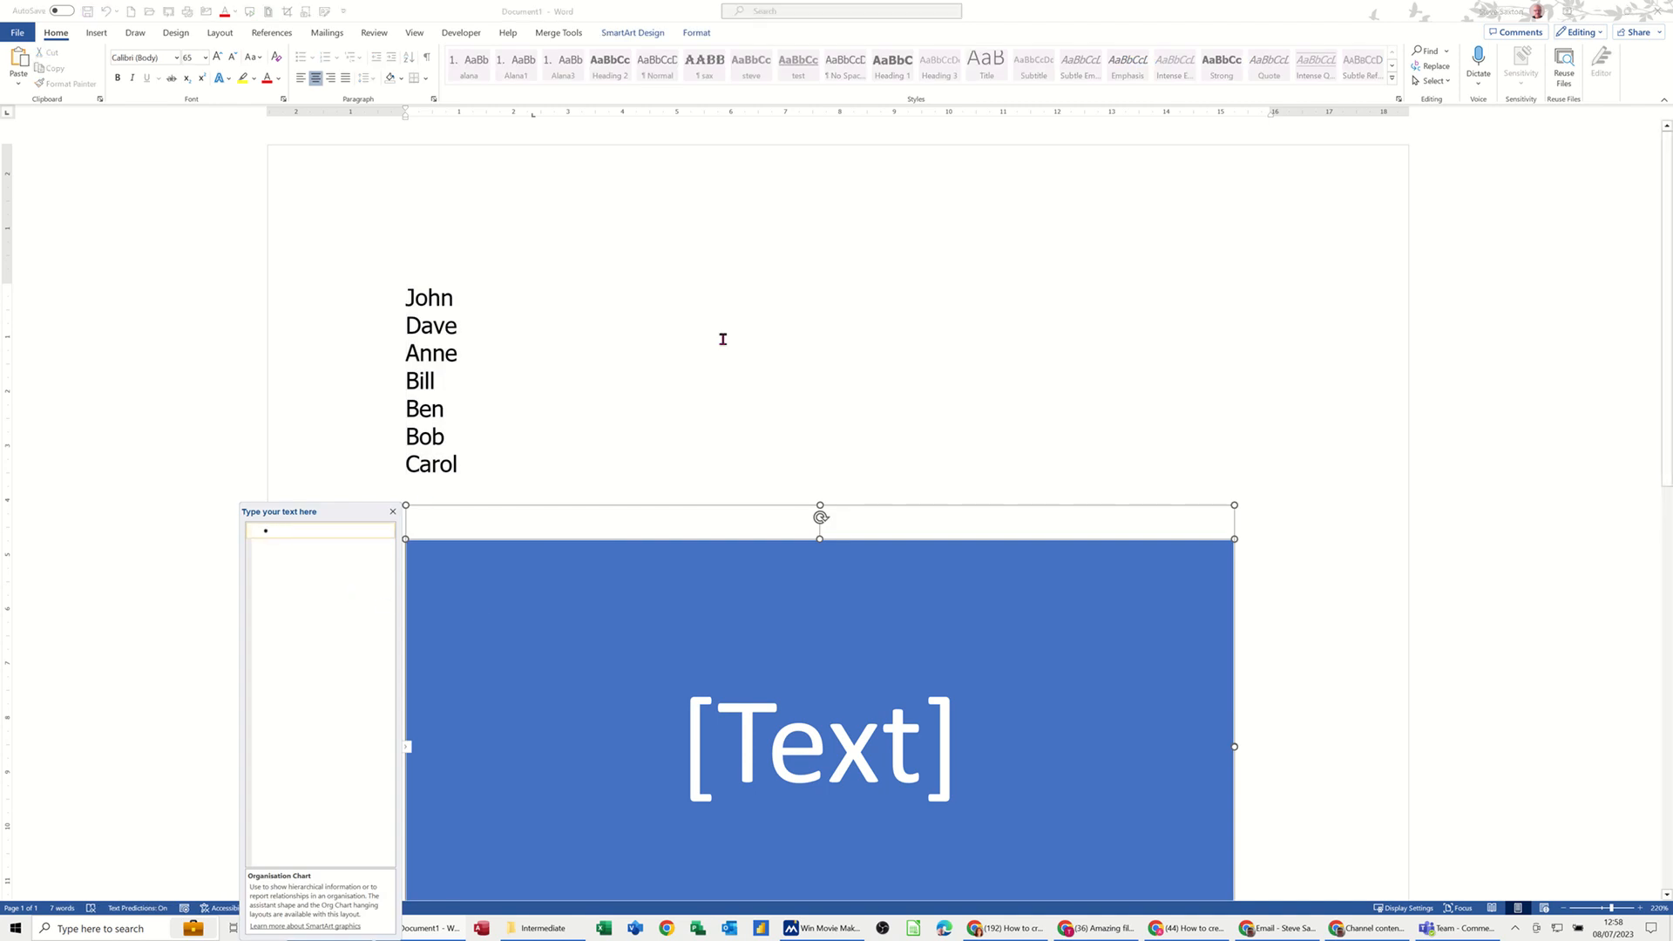
{"action": "key", "text": "ctrl+v"}
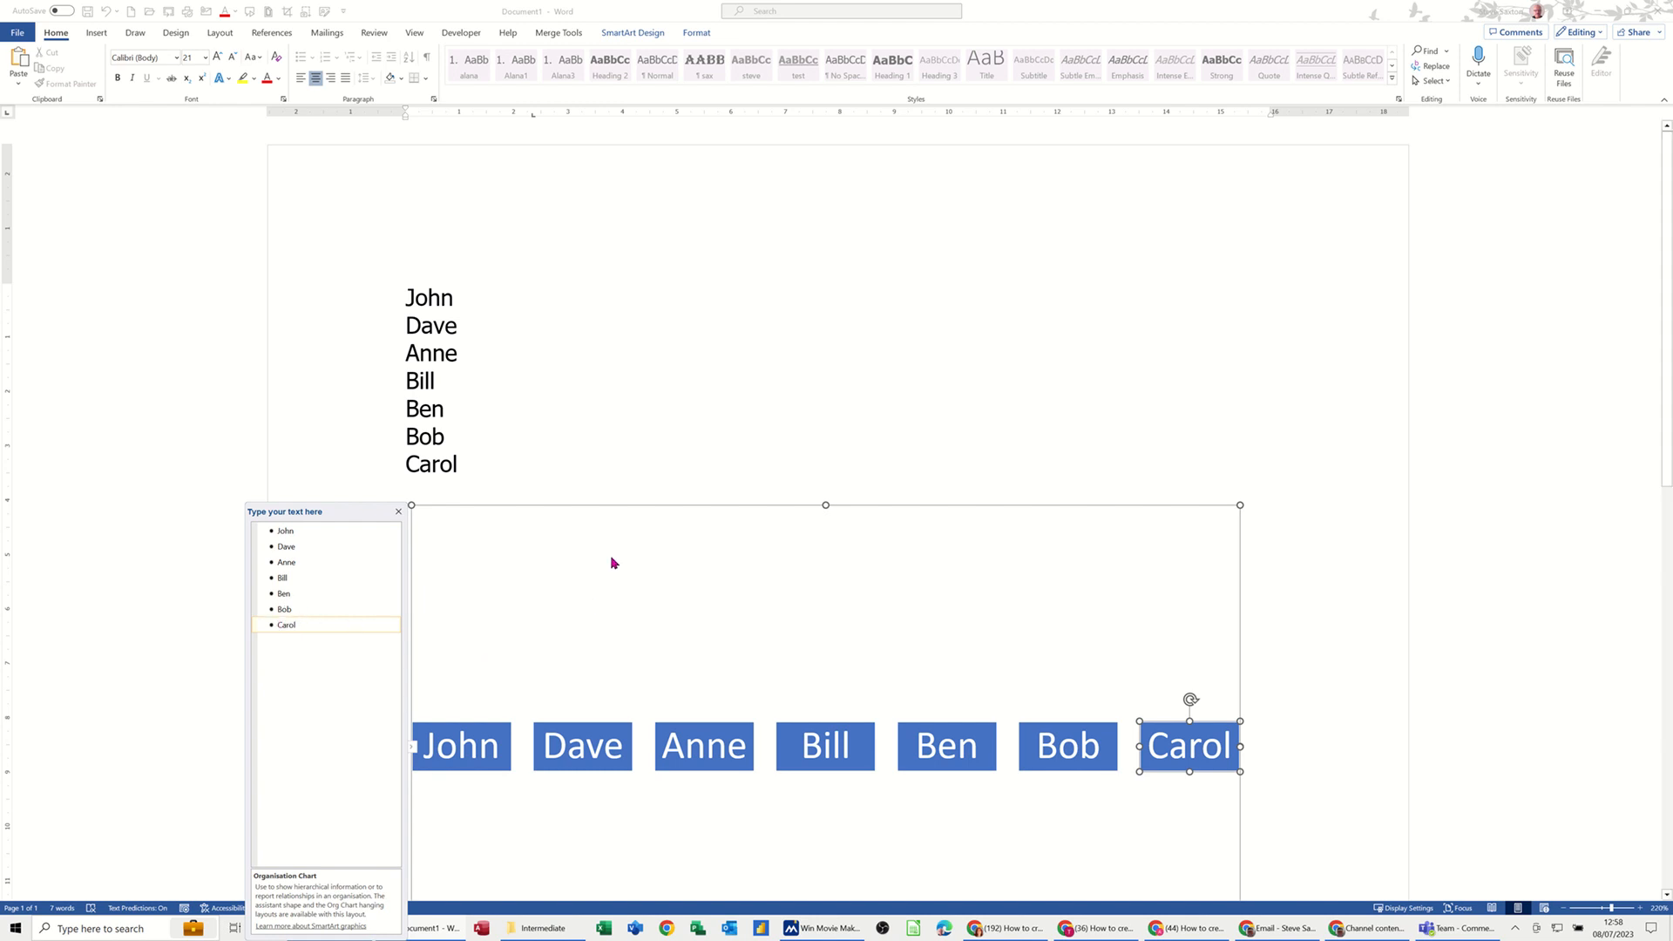
Step: Demote Ben and Bob beneath Bill, and Carol beneath Bob, in the chart's text pane
{"action": "key", "text": "Tab"}
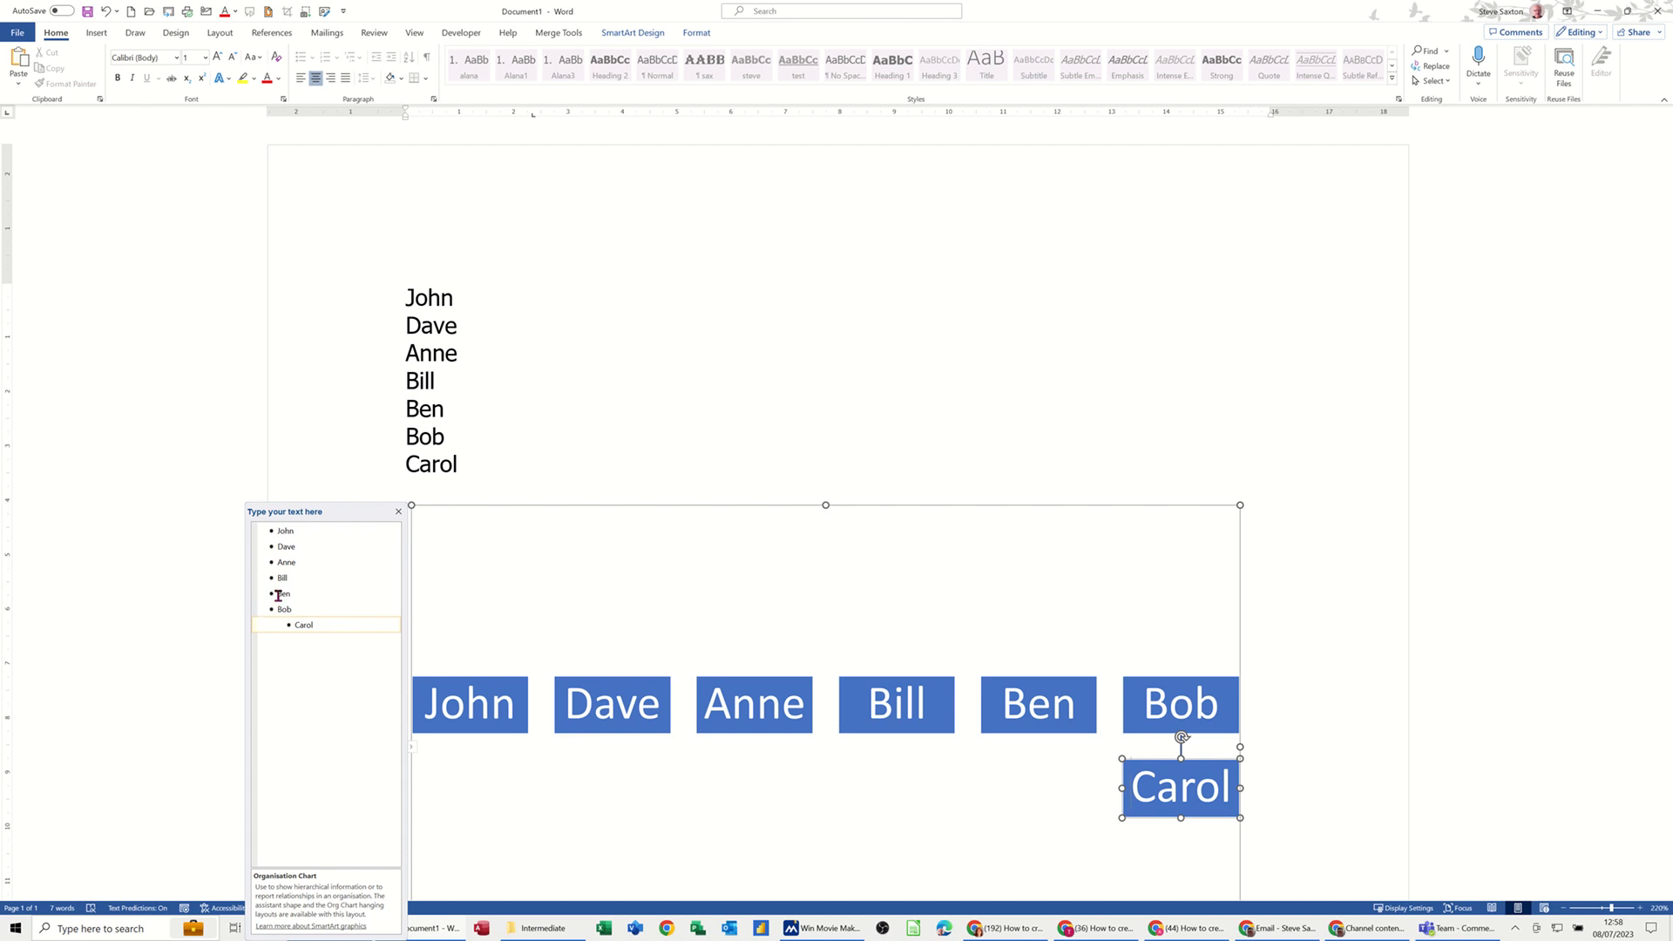
{"action": "left_click_drag", "start_coordinate": [278, 596], "coordinate": [311, 614]}
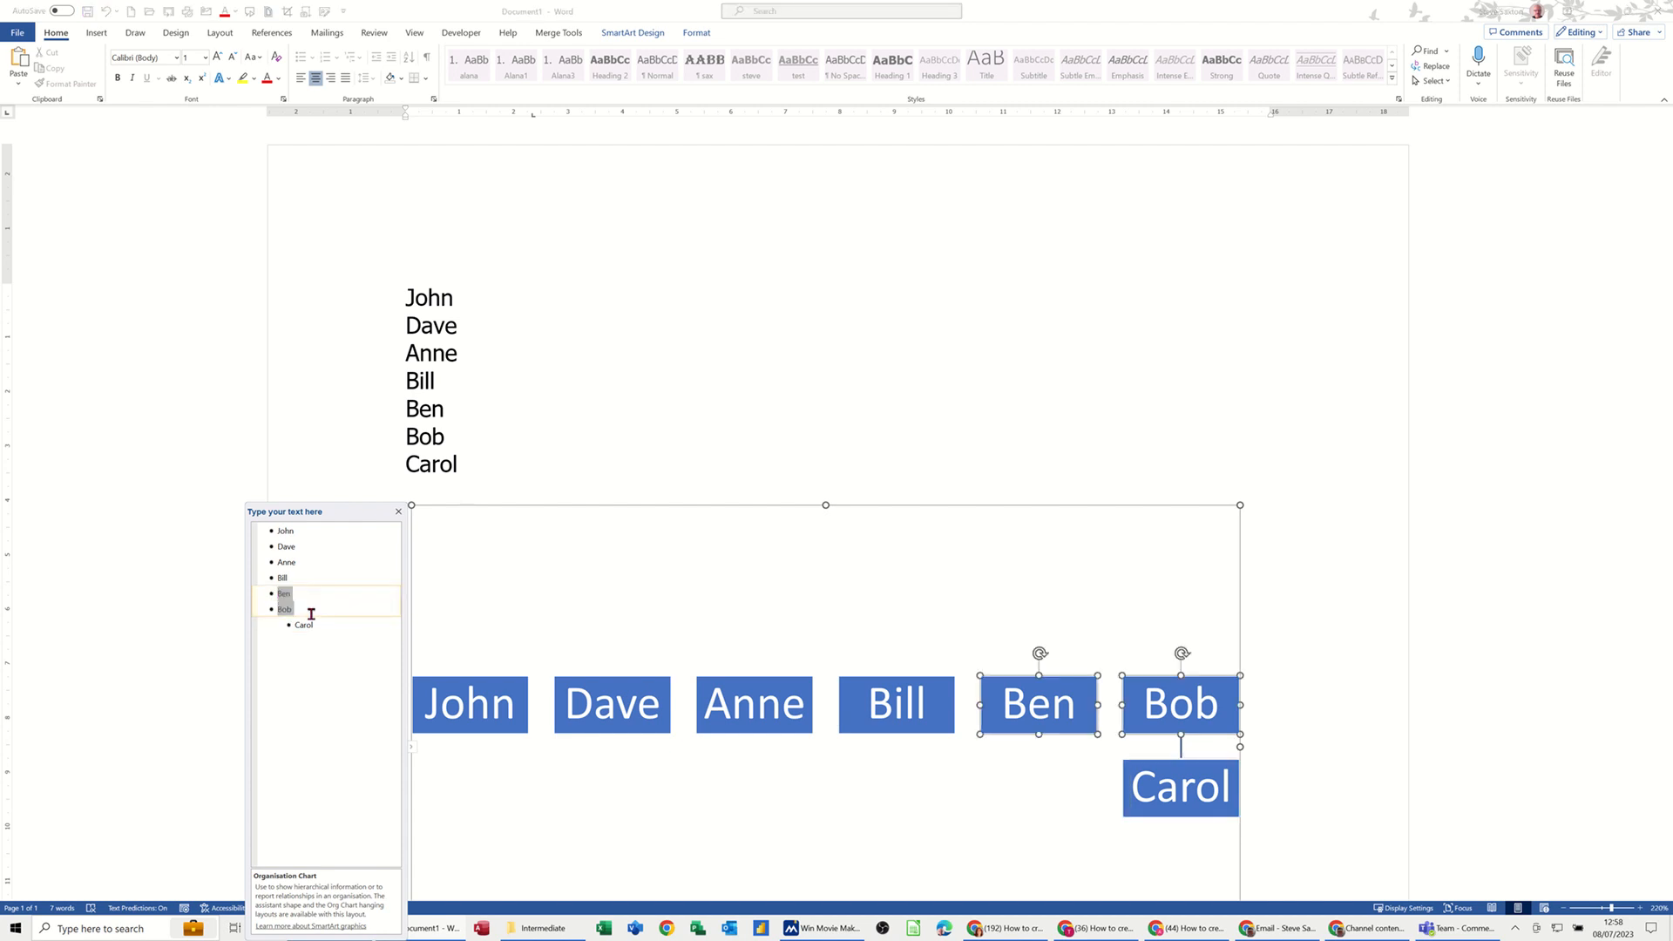
{"action": "key", "text": "Tab"}
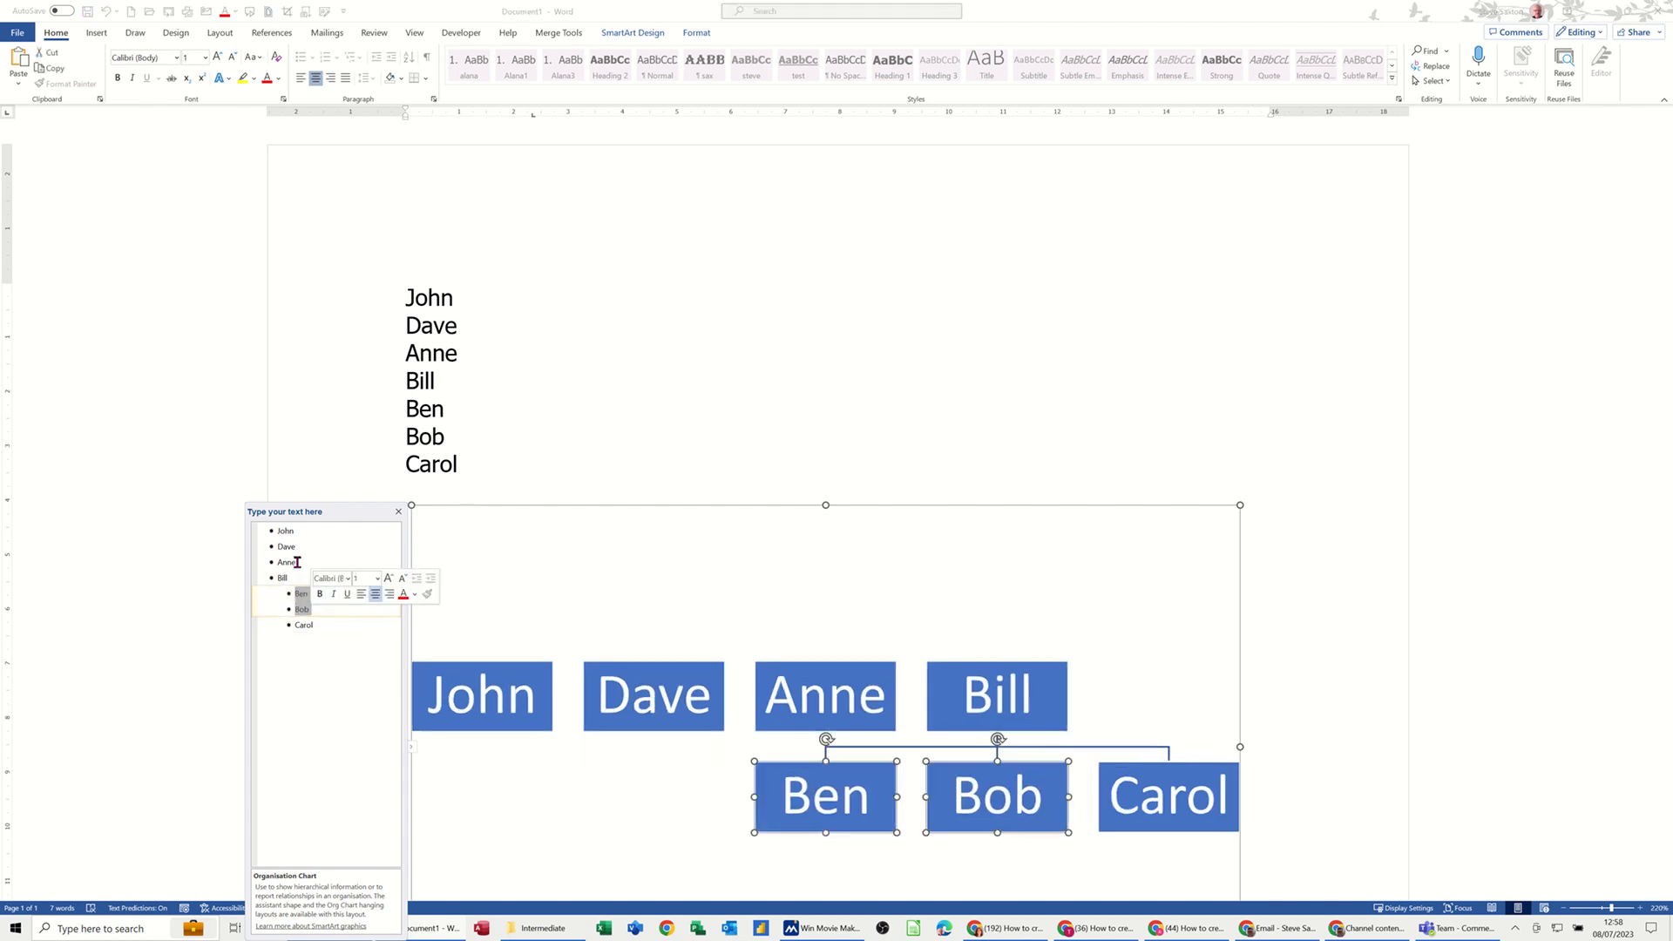
{"action": "left_click", "coordinate": [297, 628]}
{"action": "key", "text": "Tab"}
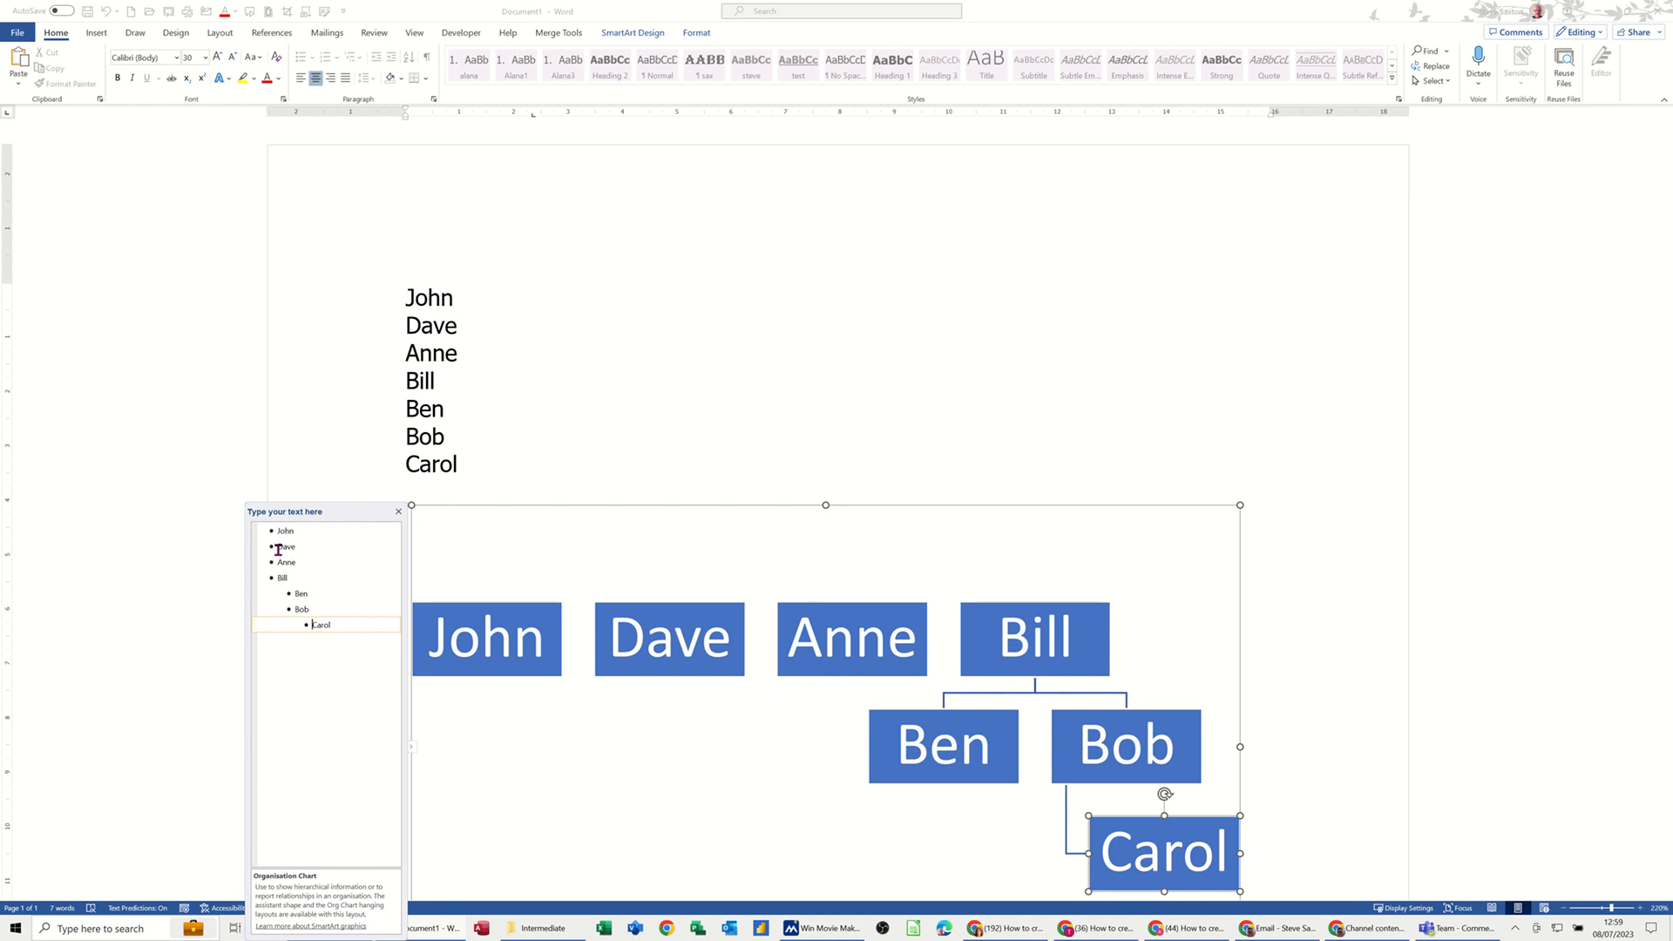
Step: Demote Dave, Anne and the Bill branch one level so they all report to John
{"action": "left_click_drag", "start_coordinate": [278, 549], "coordinate": [297, 561]}
{"action": "key", "text": "Tab"}
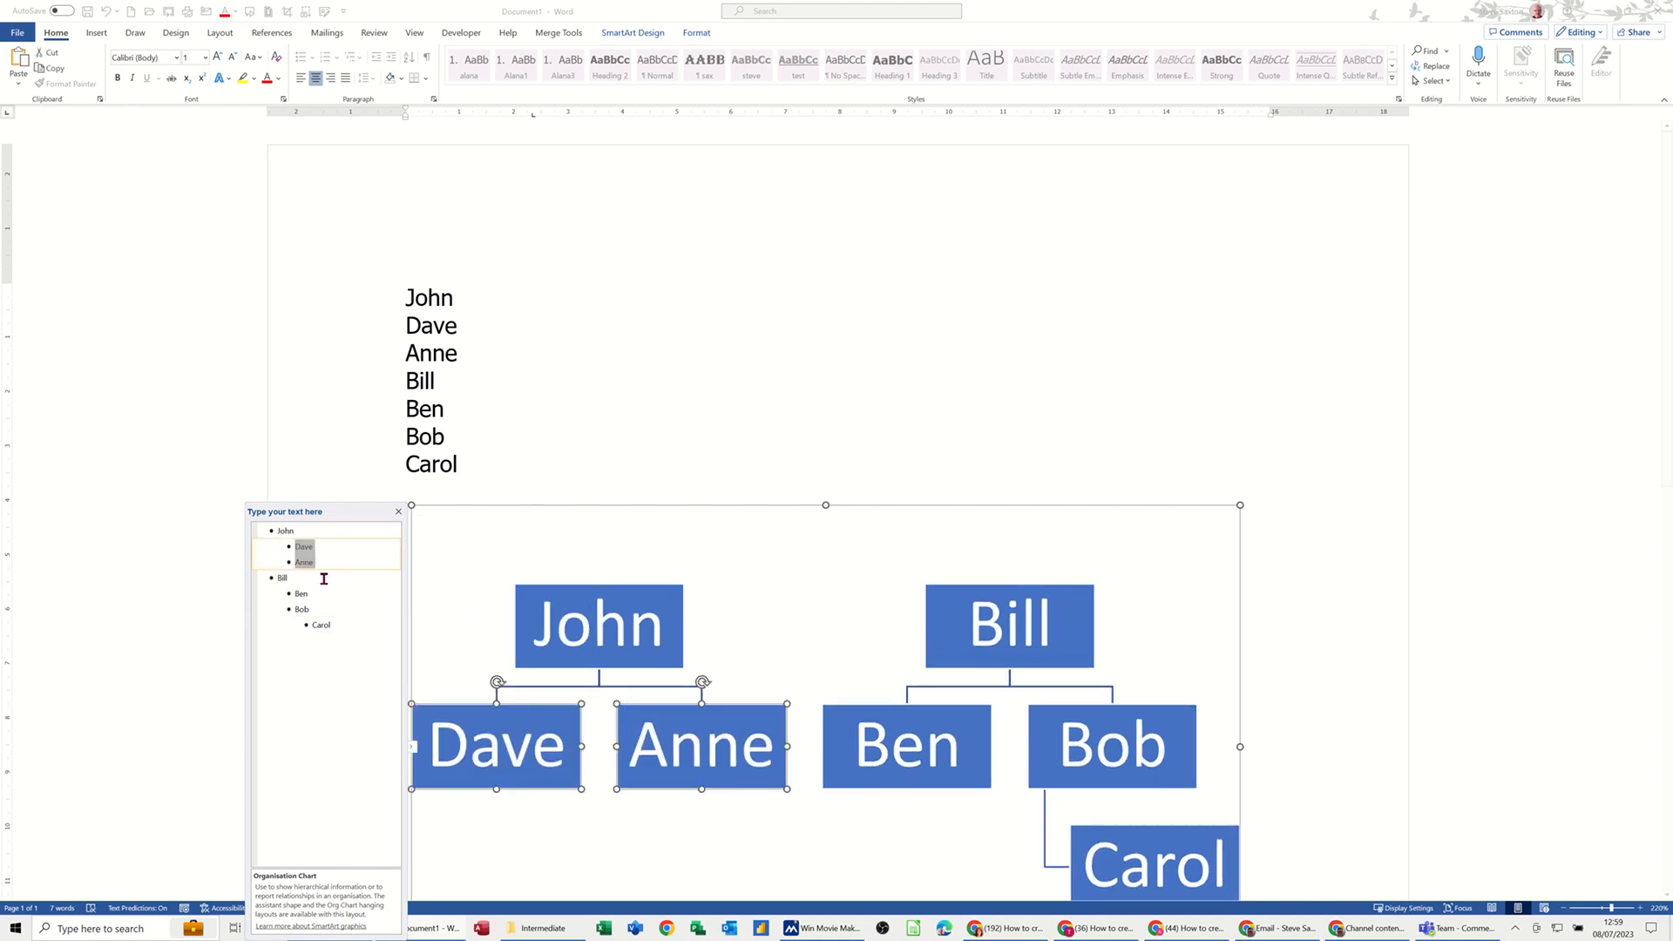
{"action": "left_click_drag", "start_coordinate": [279, 577], "coordinate": [333, 625]}
{"action": "key", "text": "Tab"}
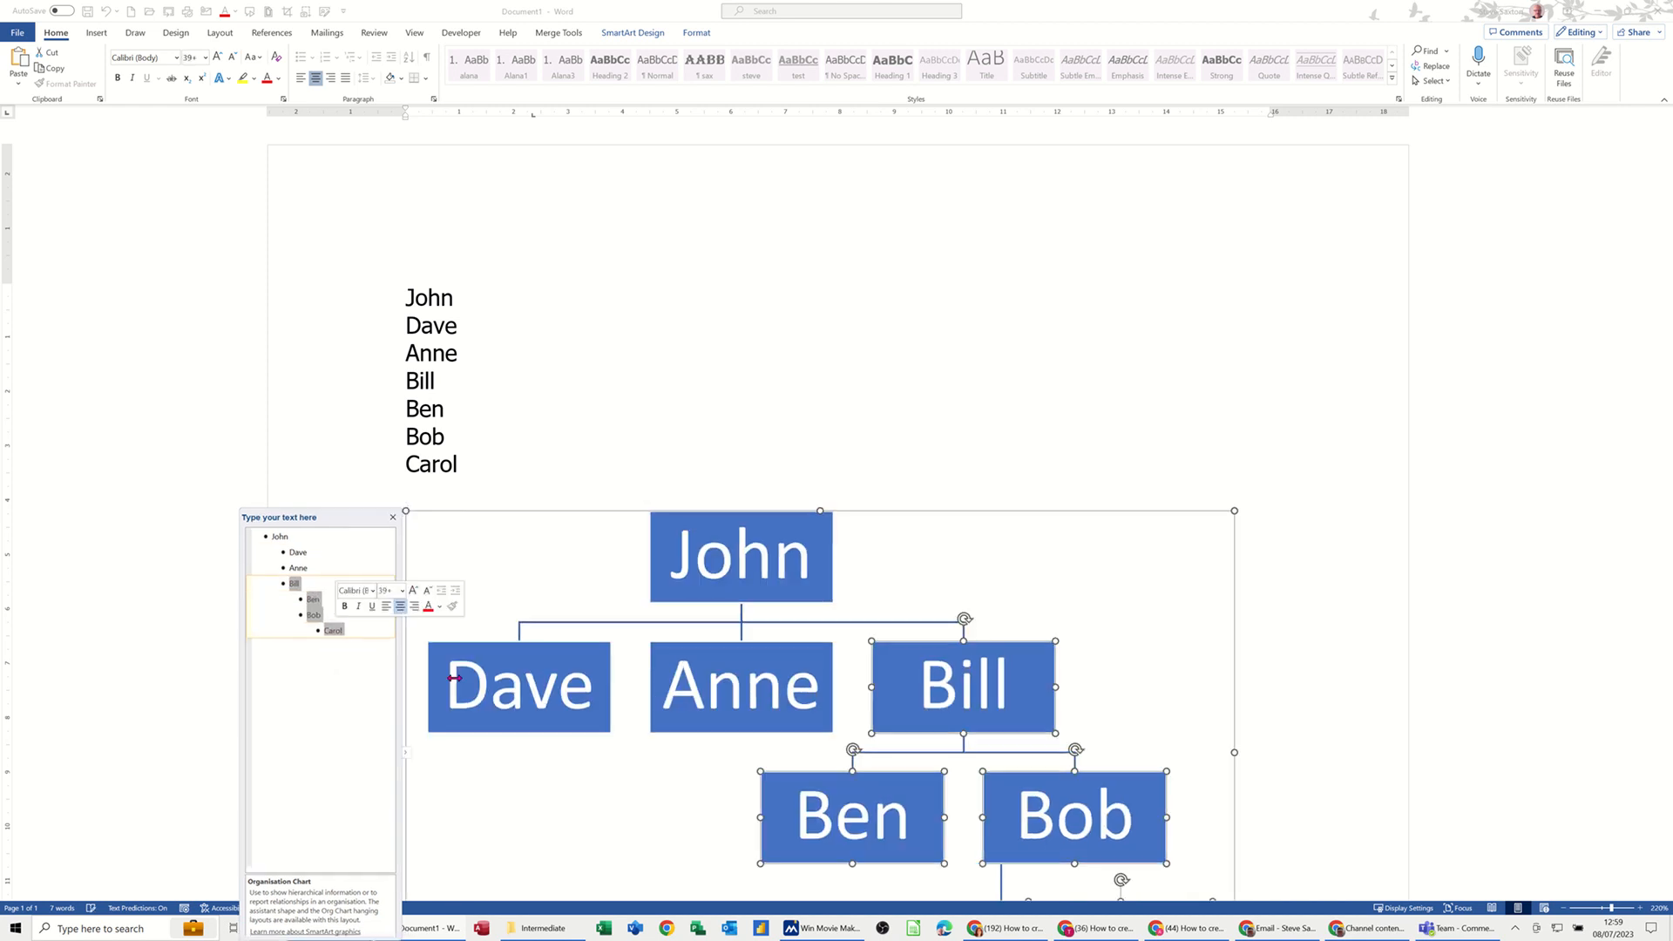
{"action": "scroll", "coordinate": [863, 735], "scroll_direction": "down", "scroll_amount": 3}
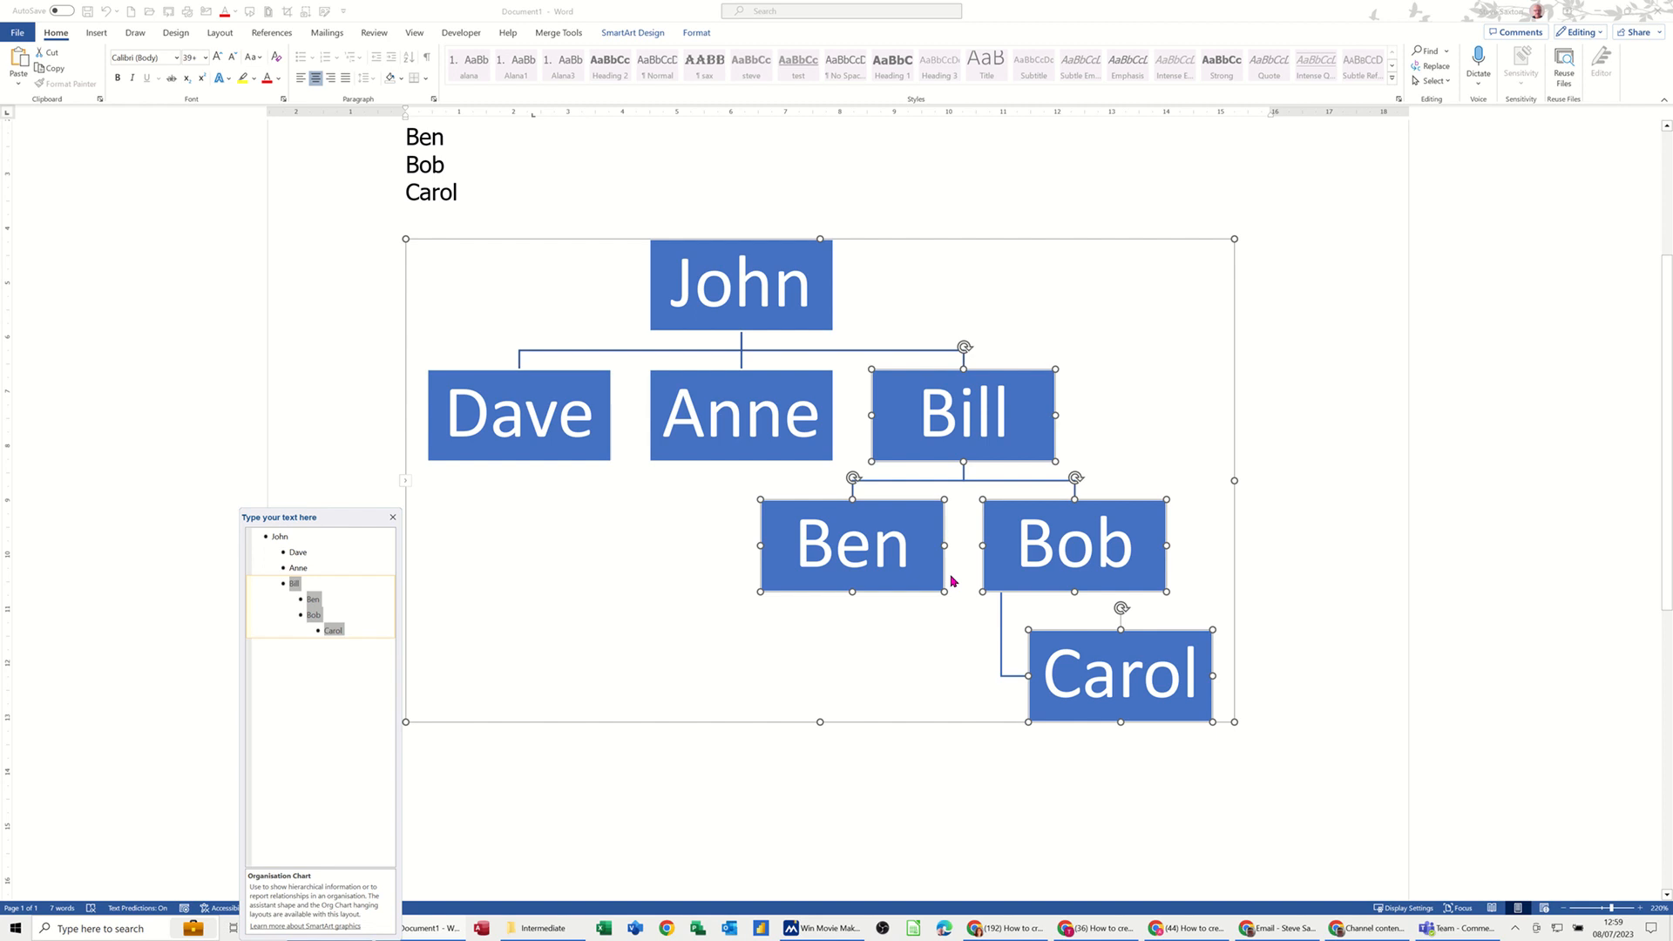
{"action": "scroll", "coordinate": [622, 628], "scroll_direction": "up", "scroll_amount": 1}
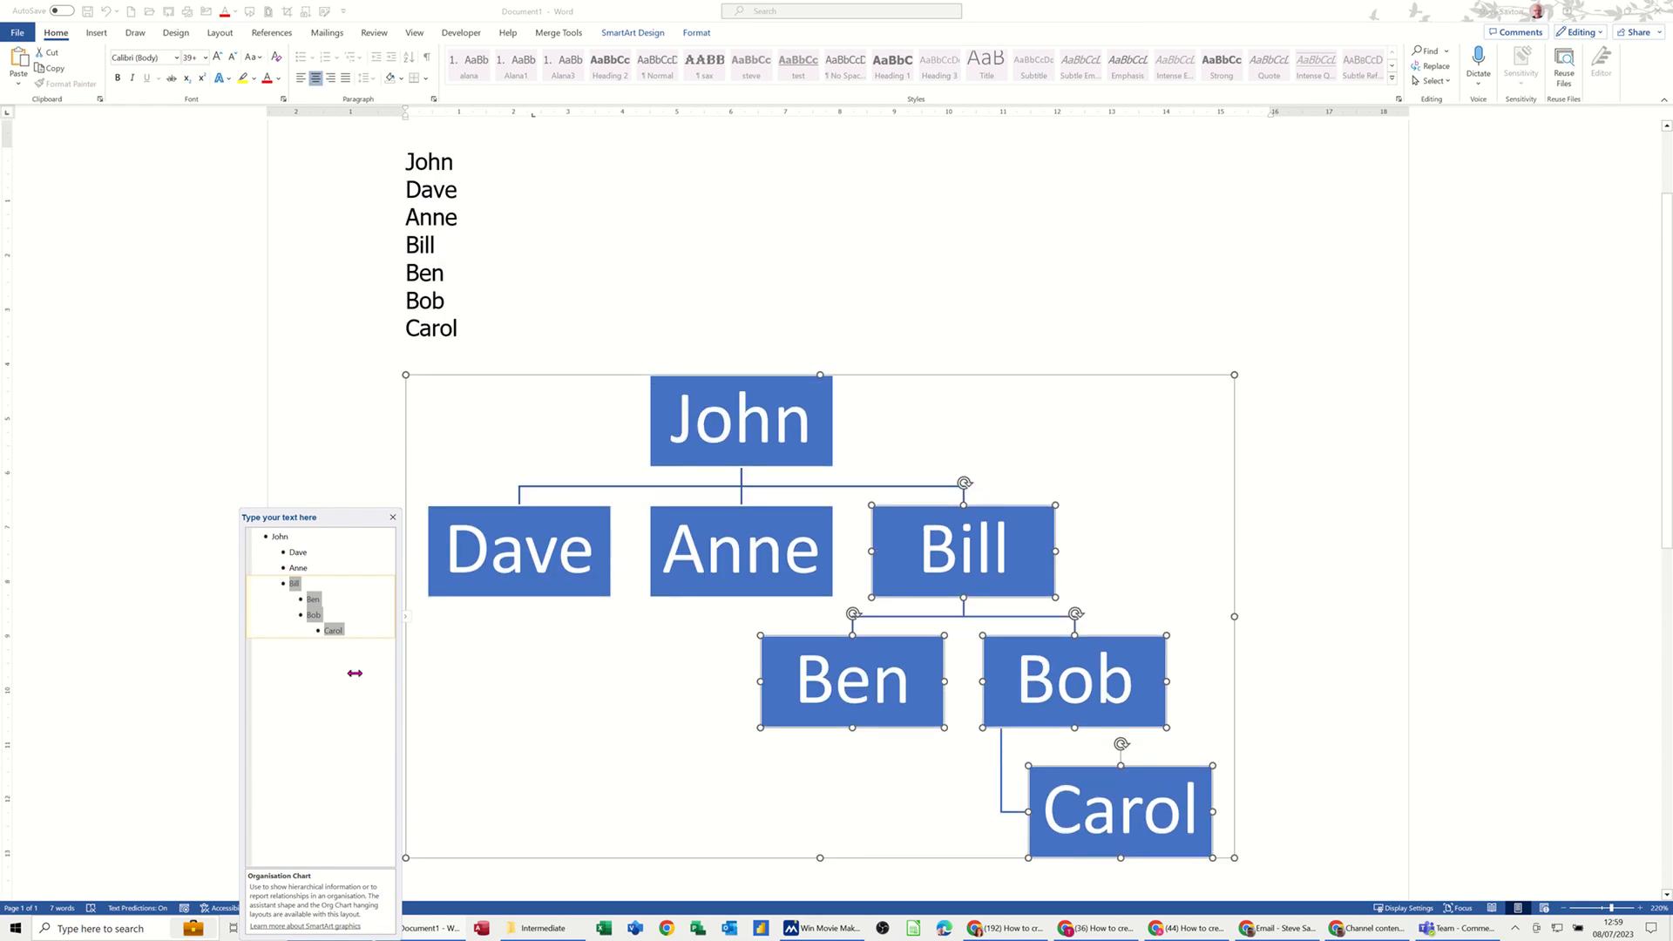
Step: Promote Carol, Ben and Bob so all three report directly to John
{"action": "left_click", "coordinate": [323, 634]}
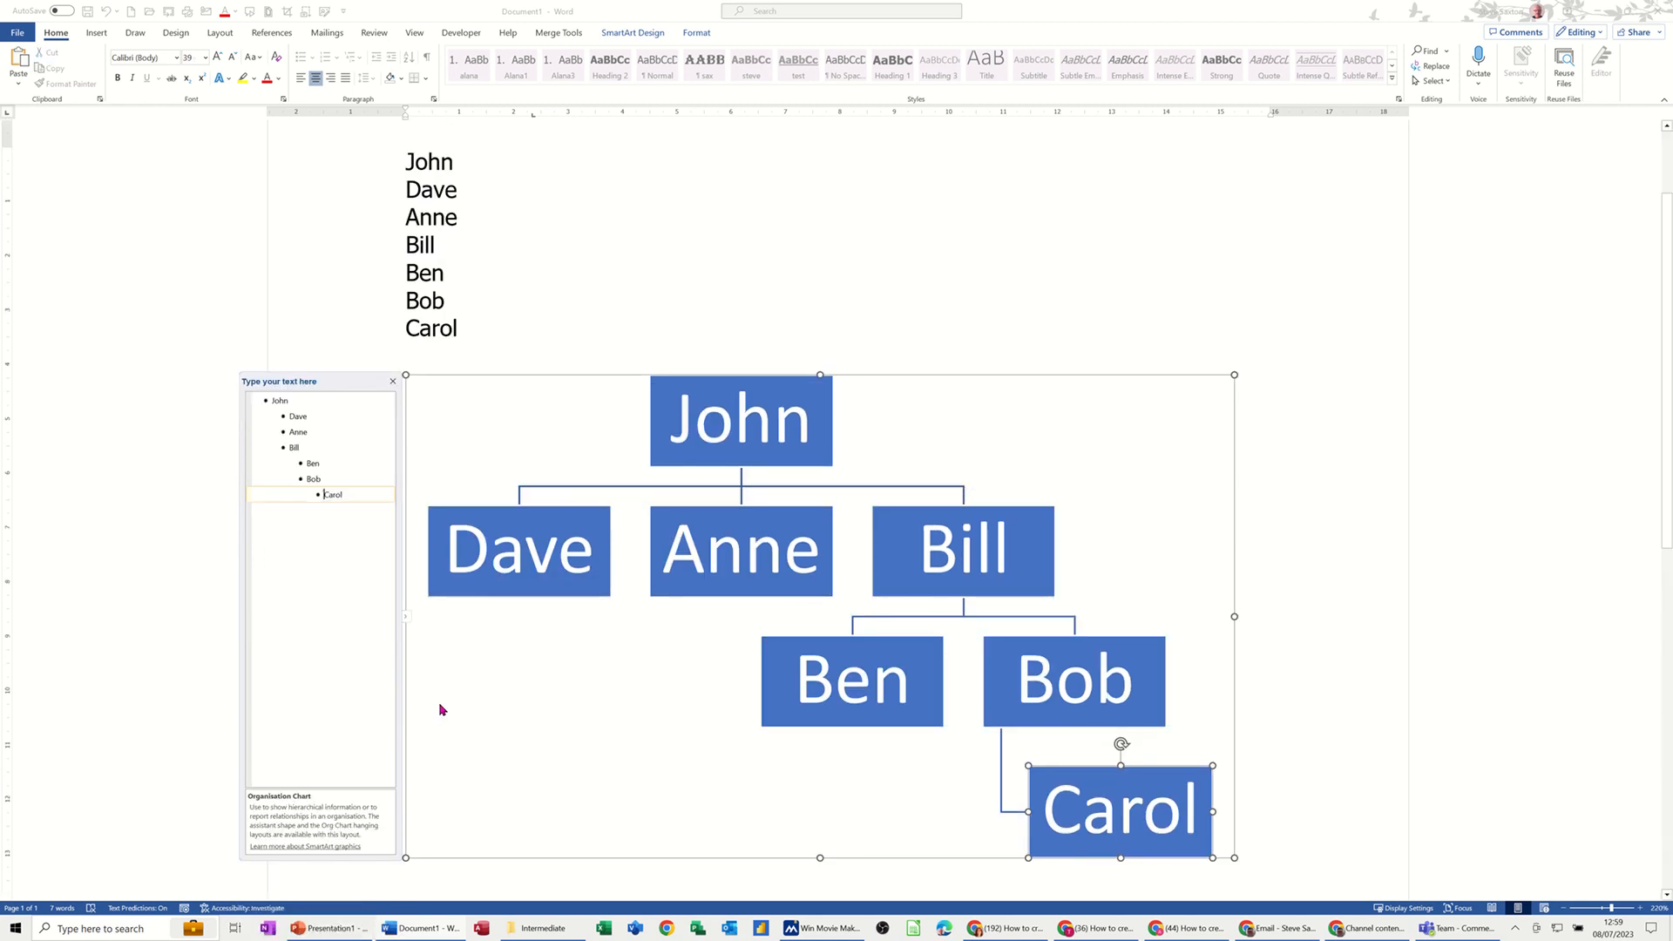
{"action": "key", "text": "shift+Tab"}
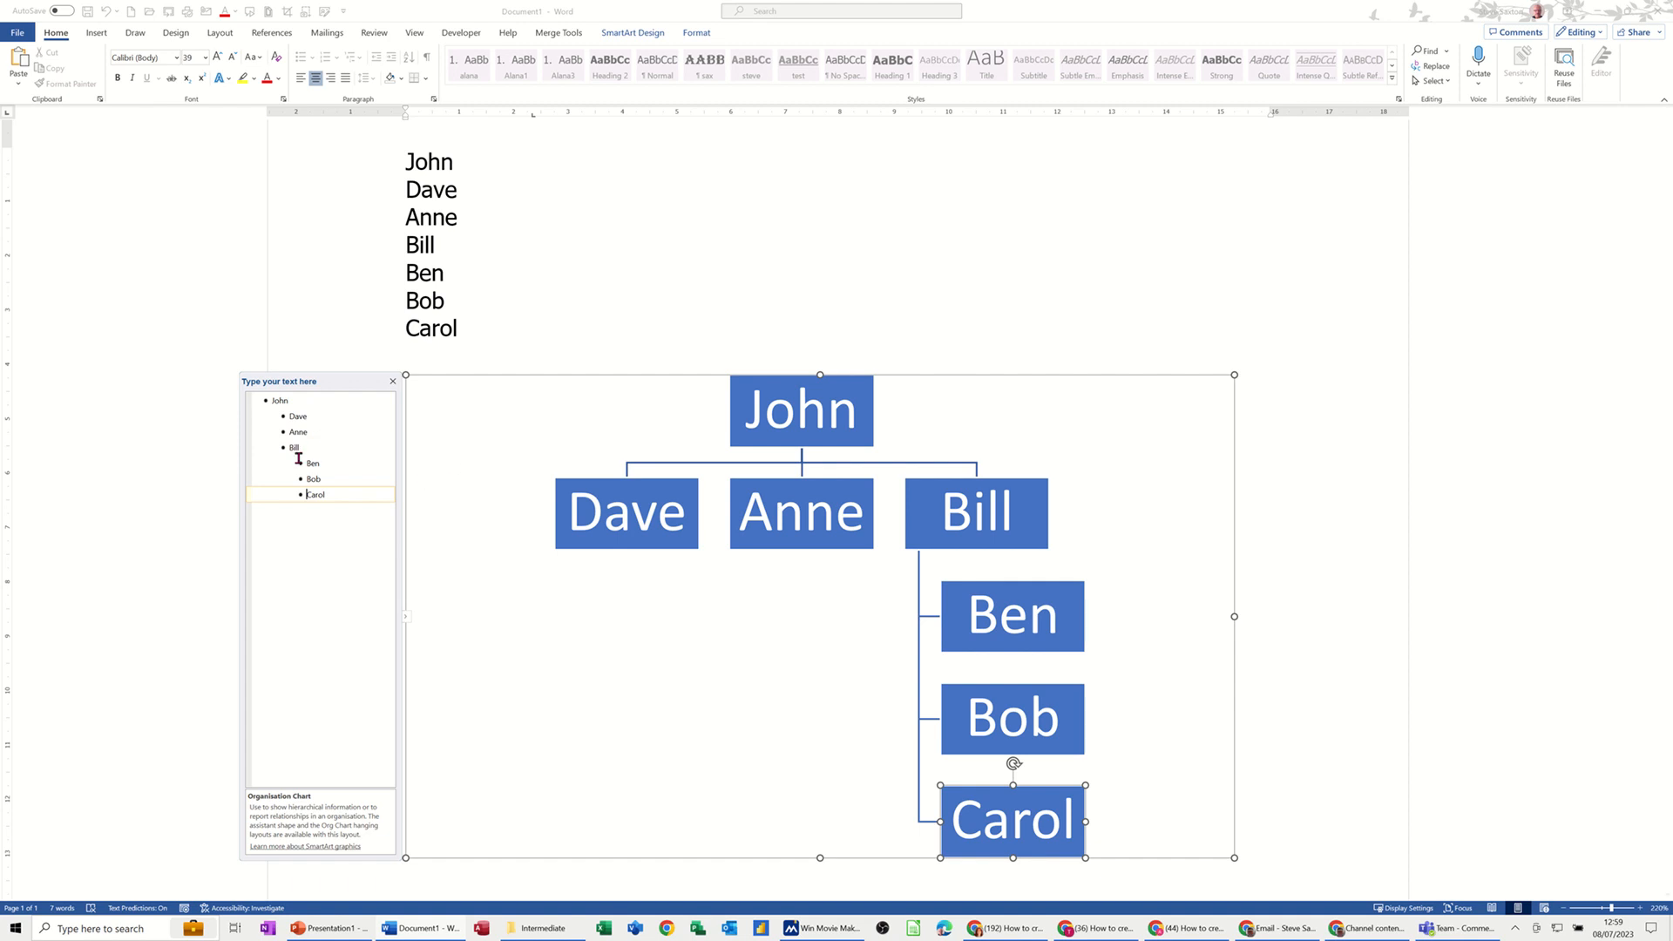
{"action": "left_click_drag", "start_coordinate": [302, 460], "coordinate": [341, 502]}
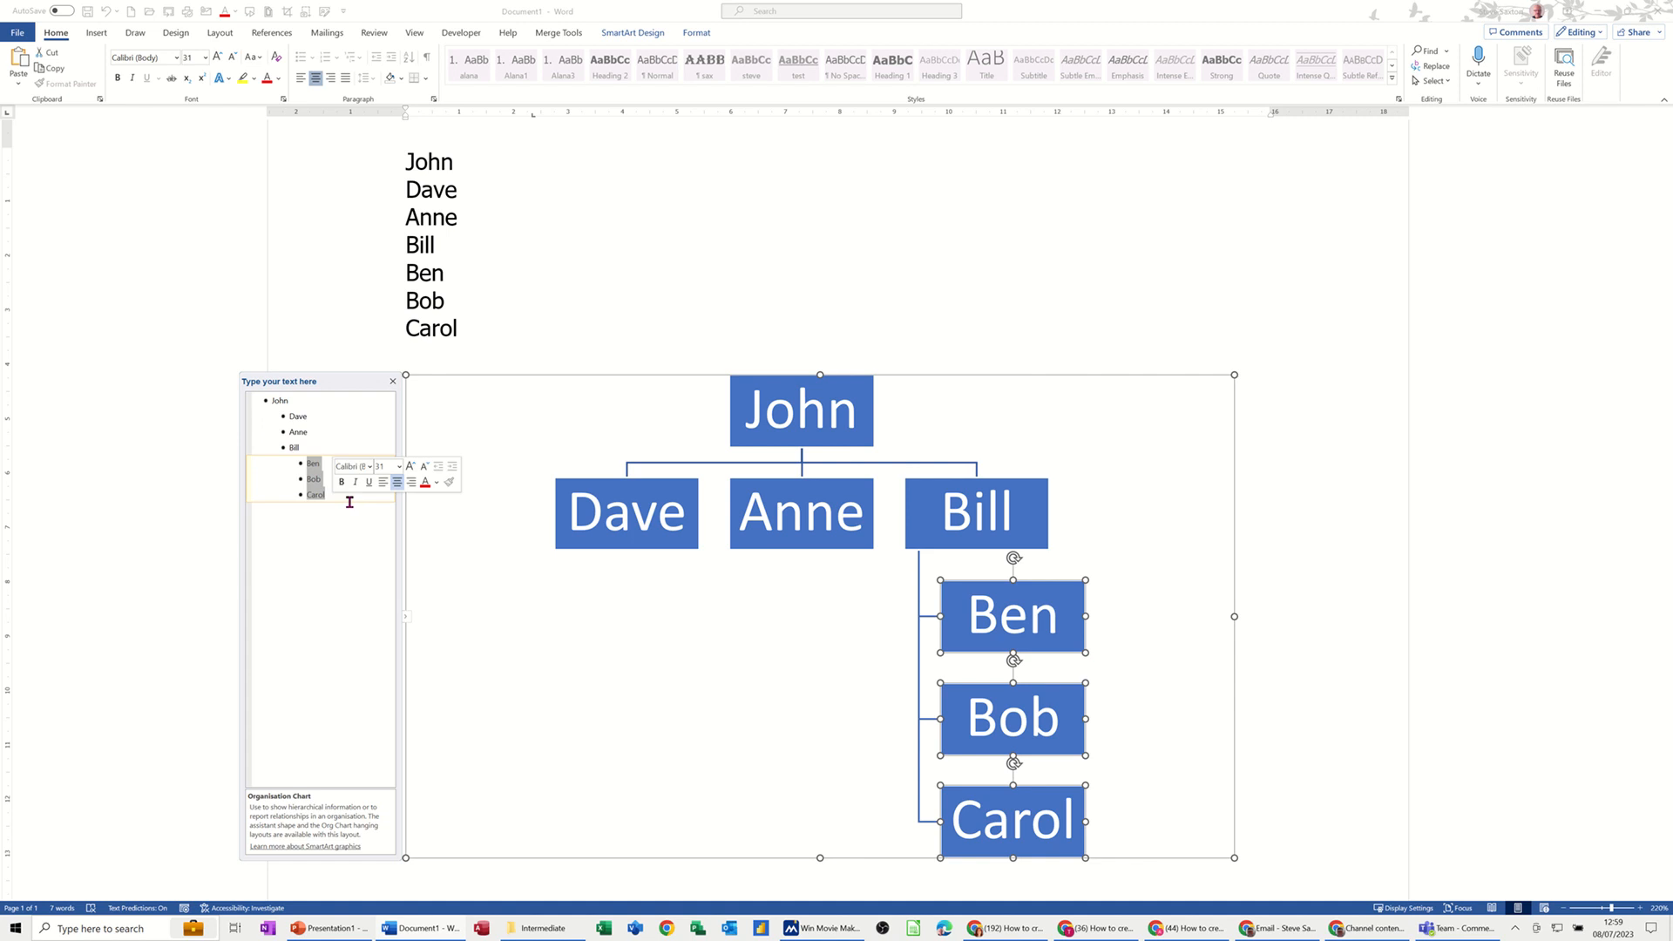
{"action": "key", "text": "shift+Tab"}
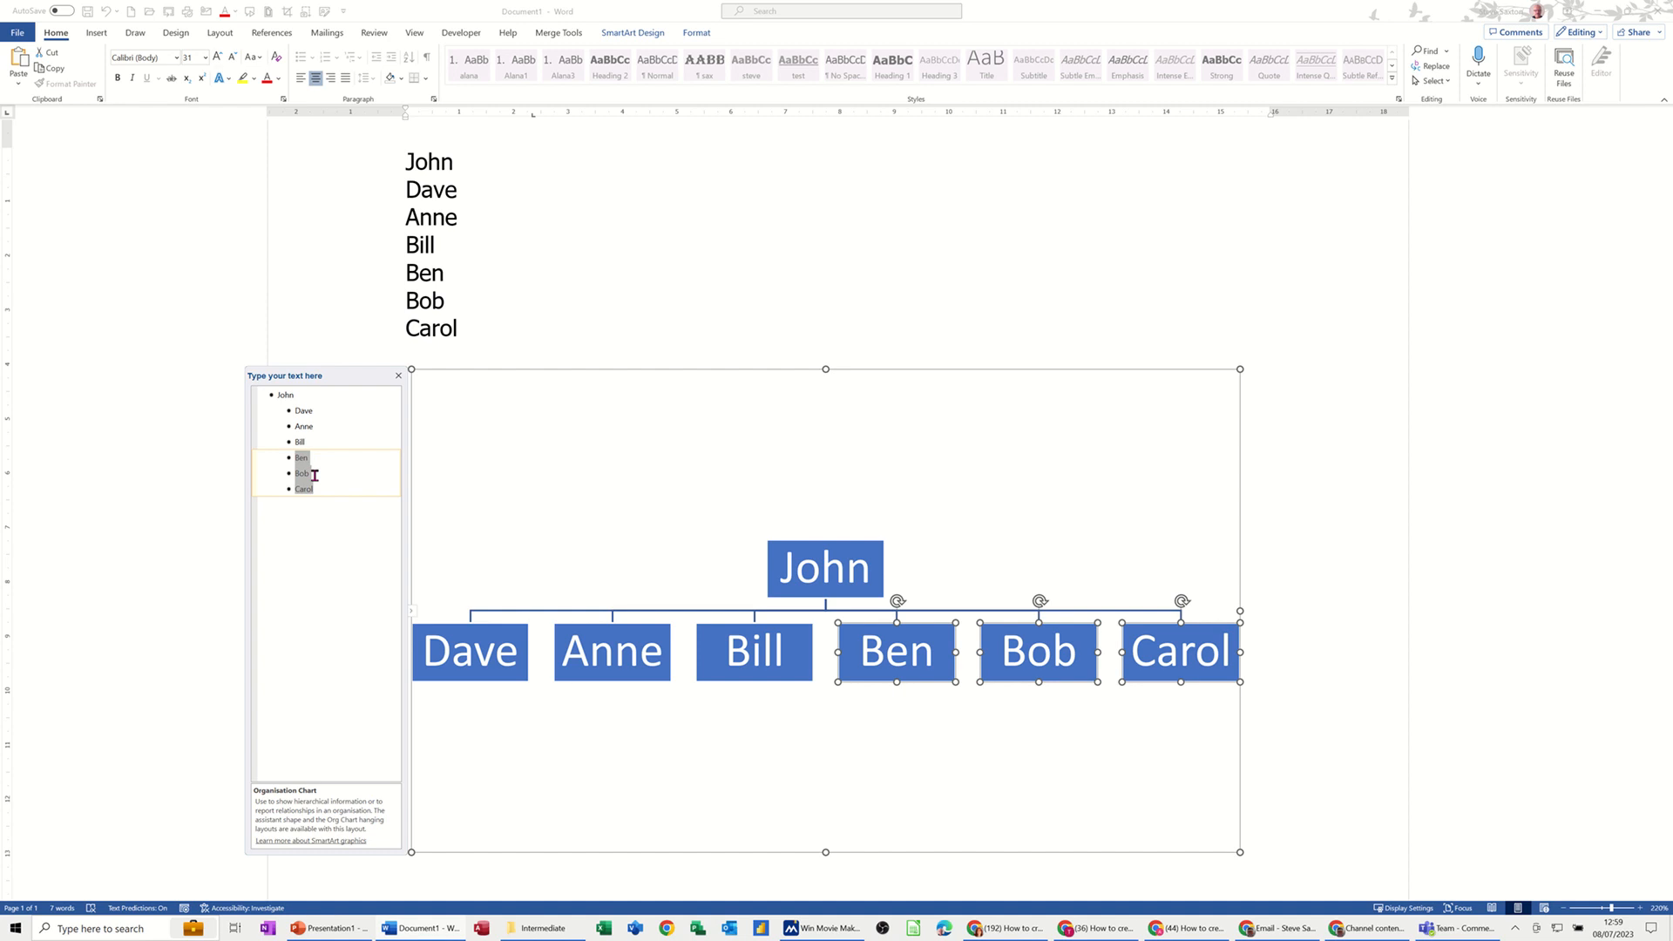
Step: Demote Bill beneath Anne, and Bob and Carol beneath Ben, to finish the hierarchy
{"action": "left_click", "coordinate": [295, 442]}
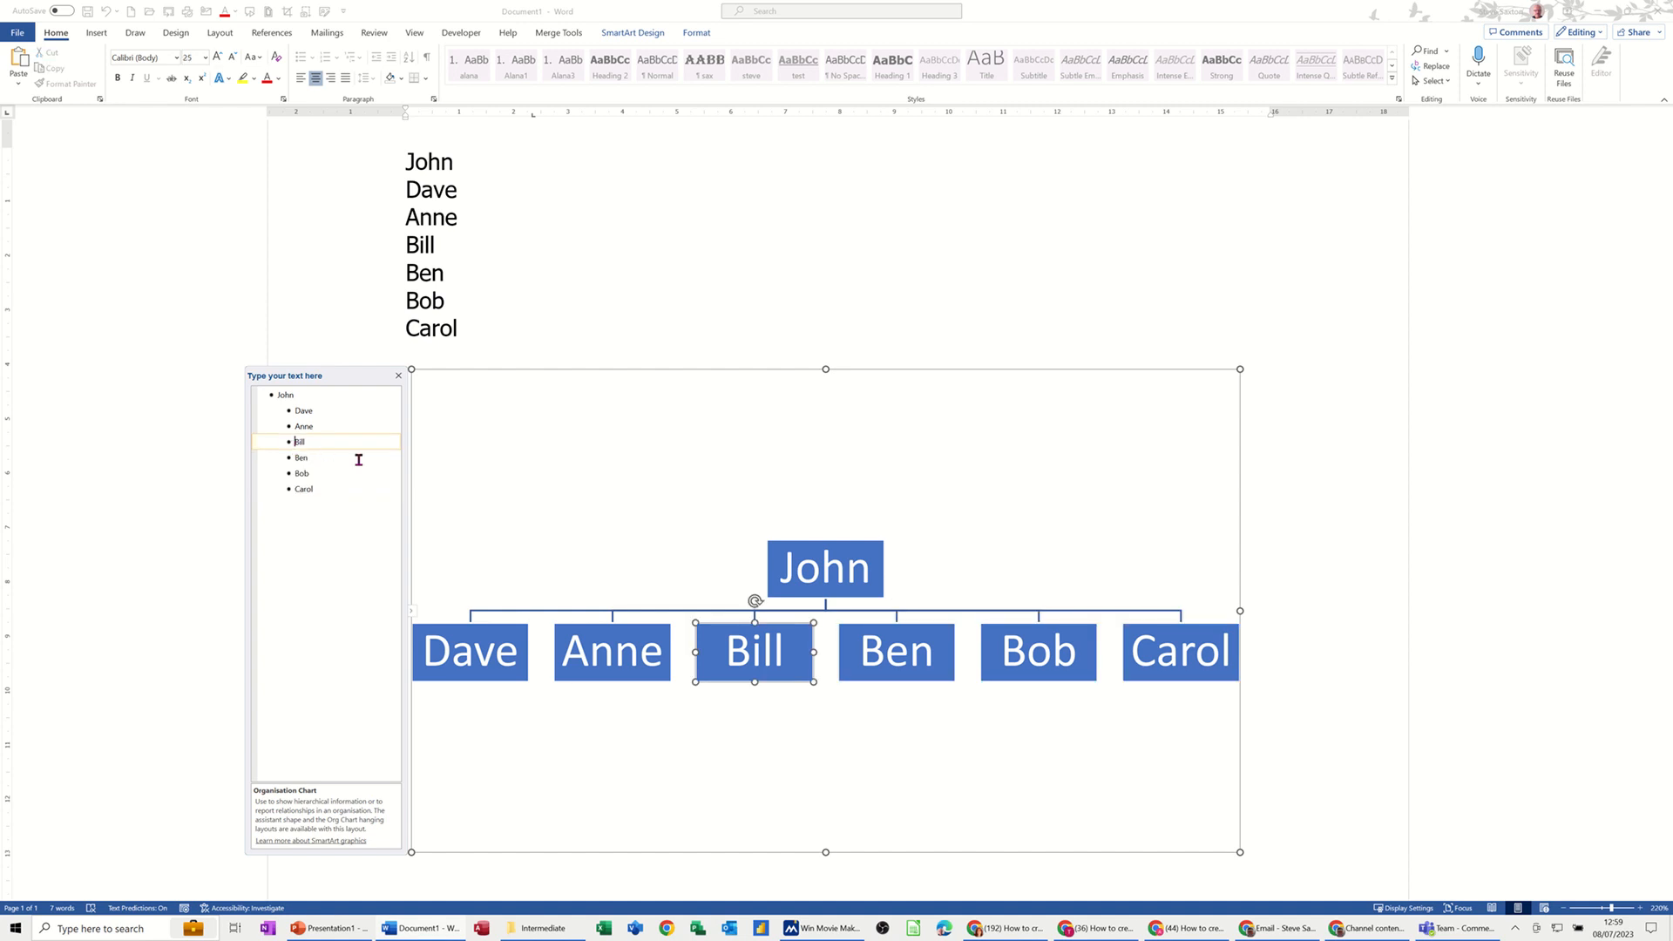
{"action": "key", "text": "Tab"}
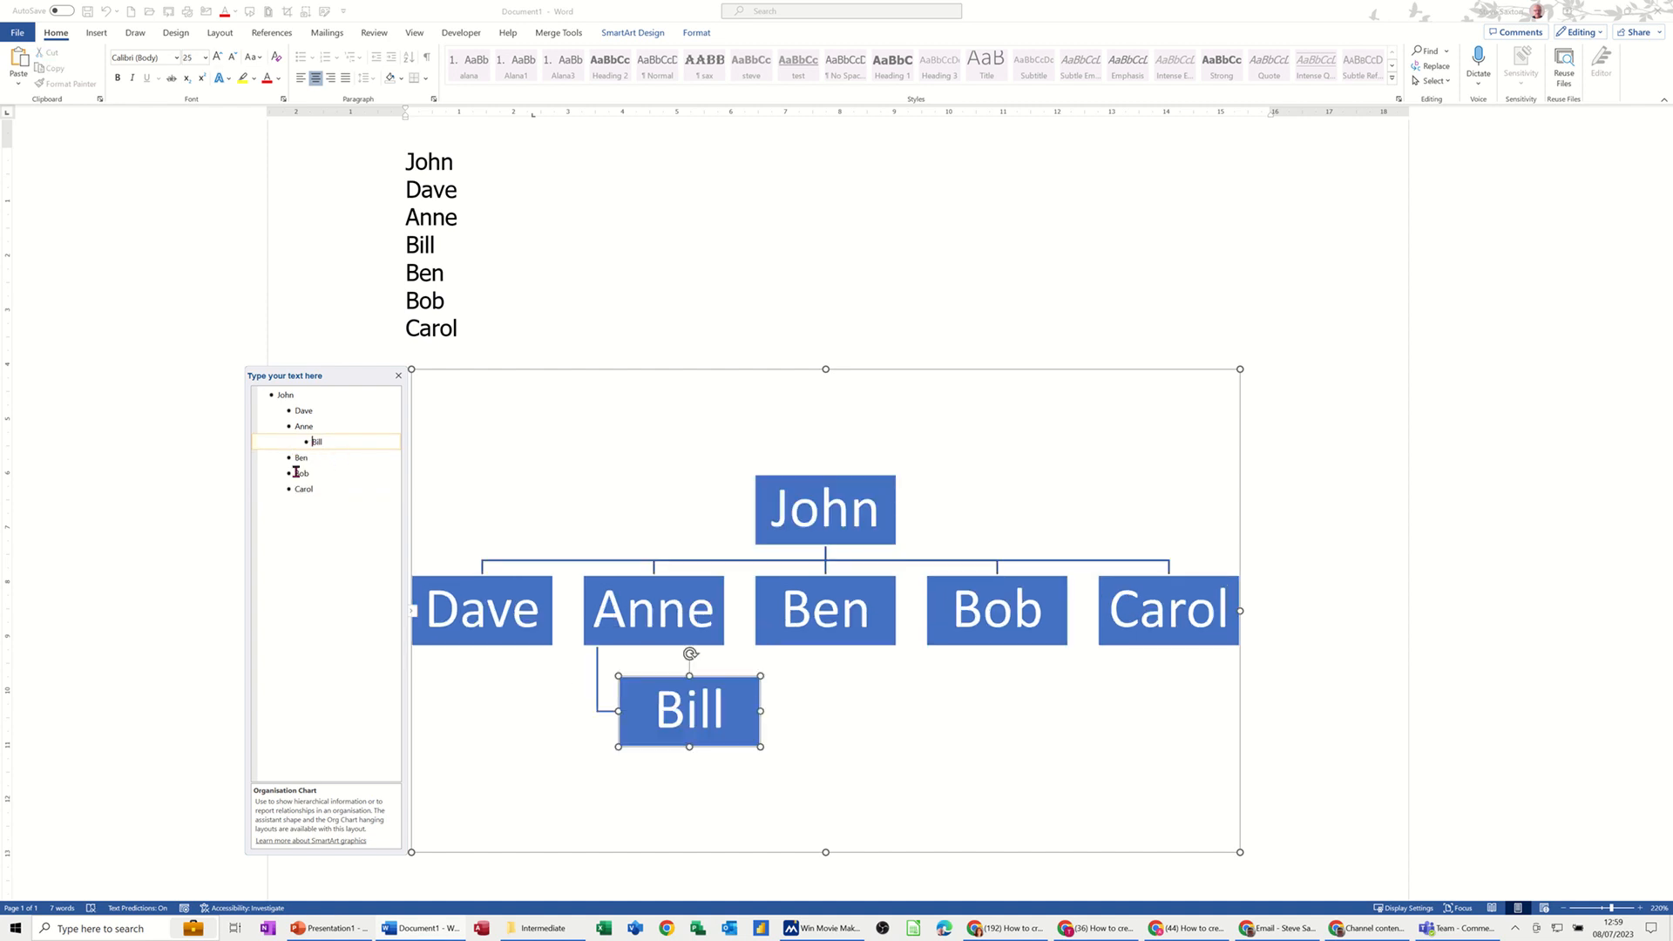
{"action": "left_click", "coordinate": [296, 472]}
{"action": "key", "text": "Tab"}
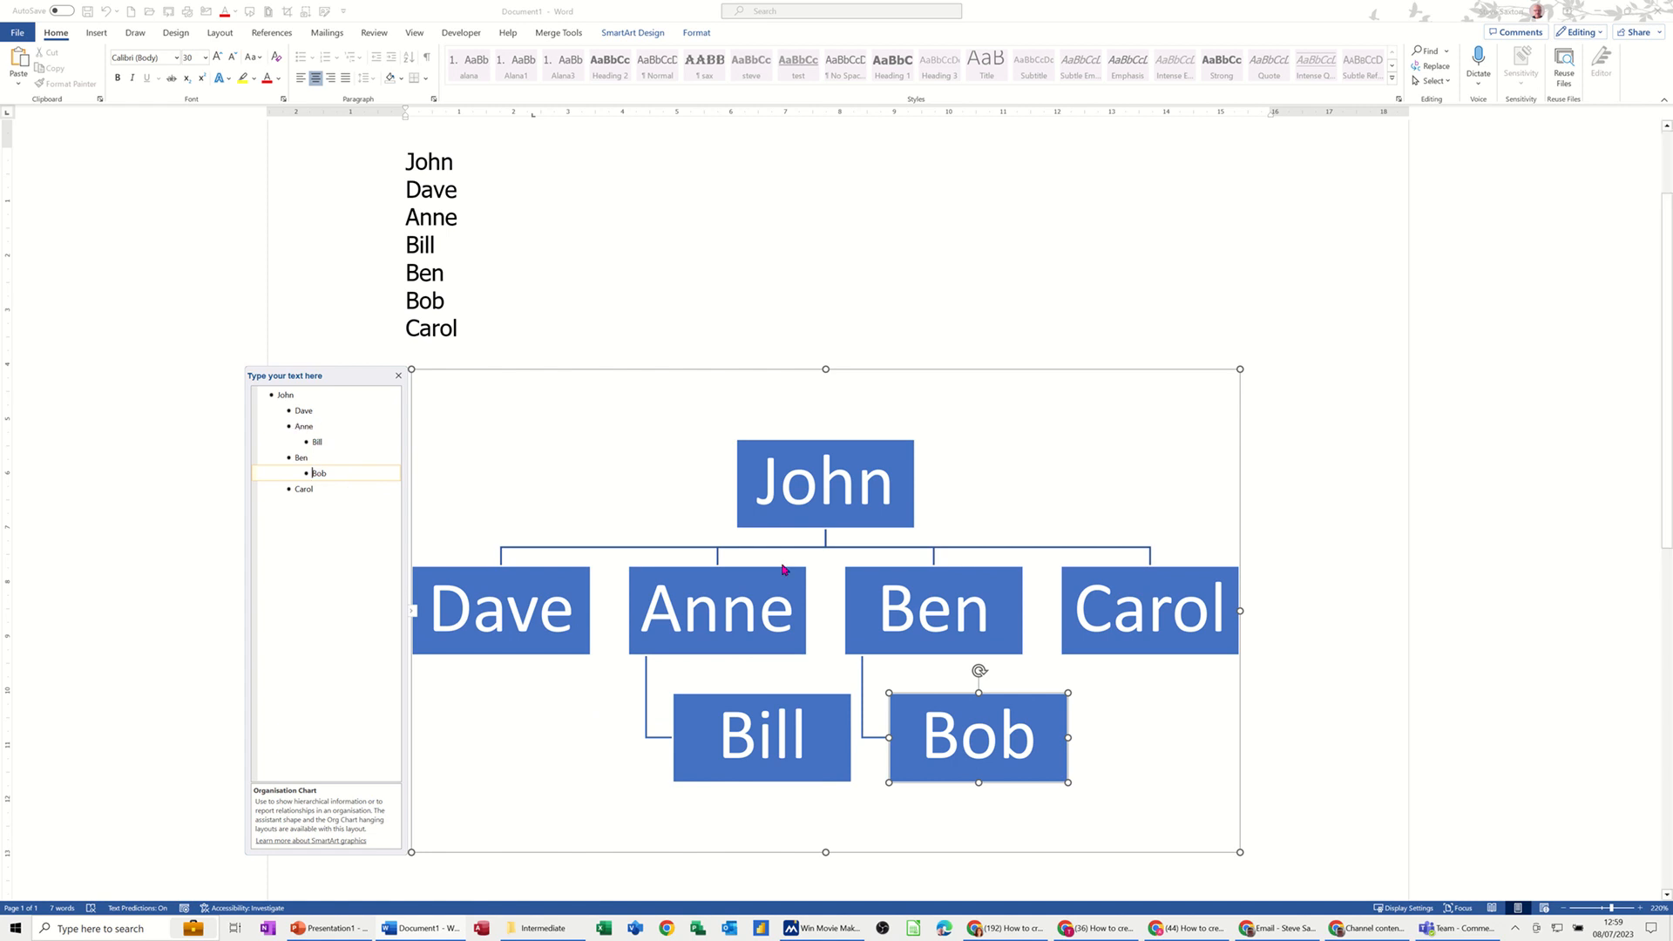
{"action": "left_click", "coordinate": [302, 489]}
{"action": "key", "text": "Tab"}
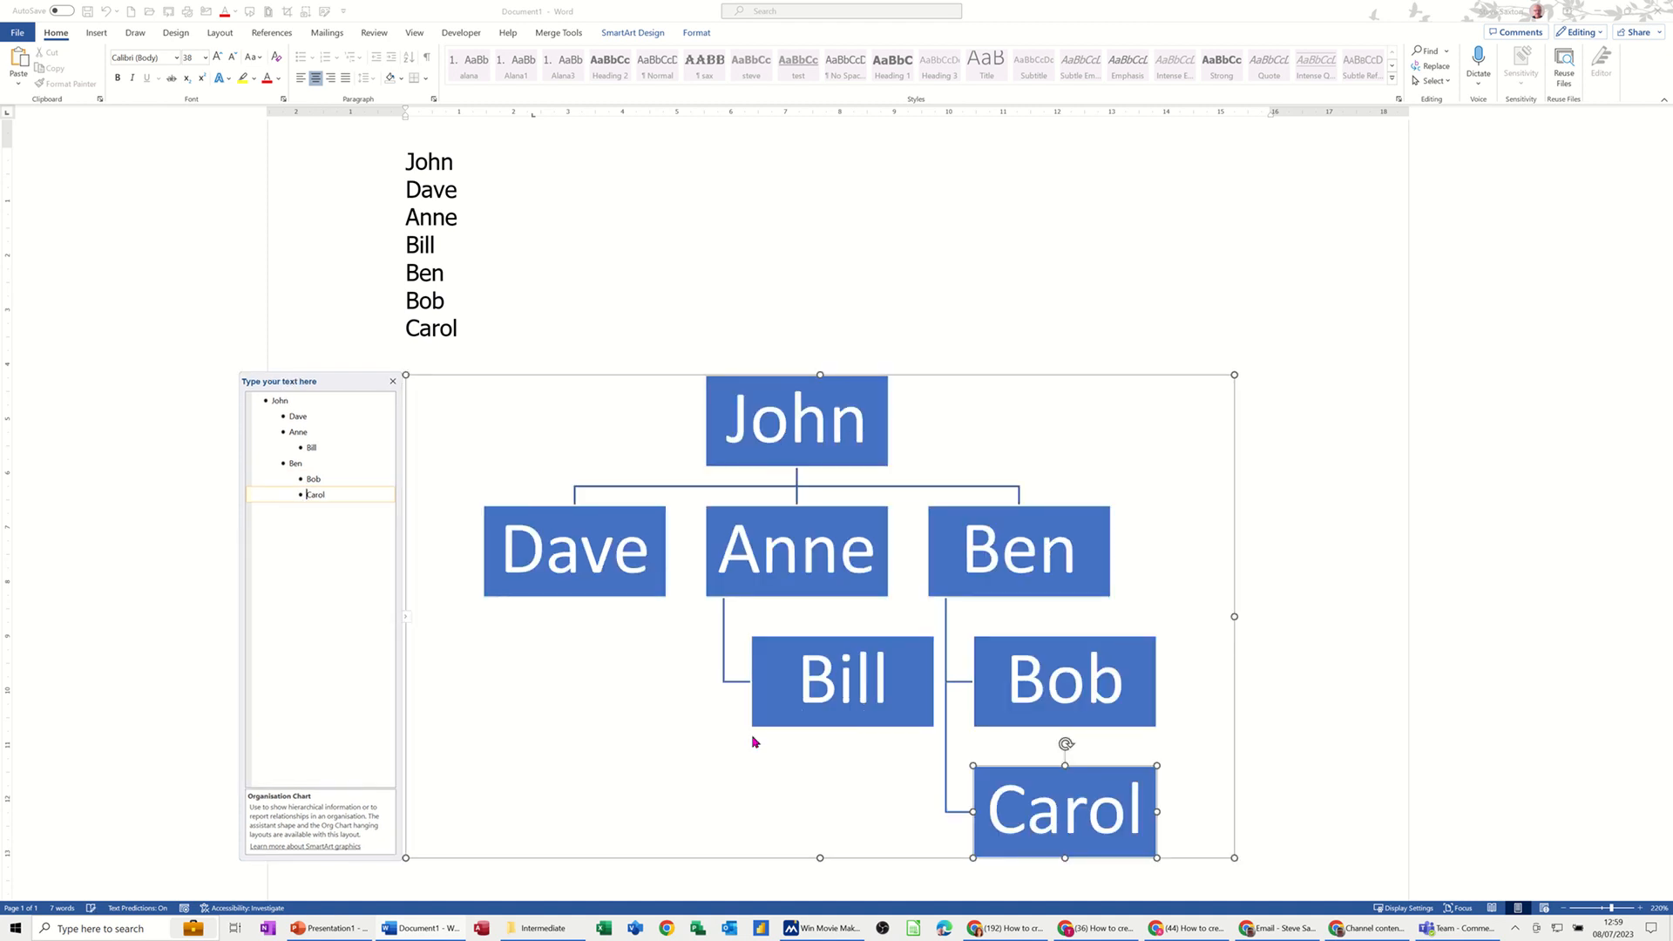